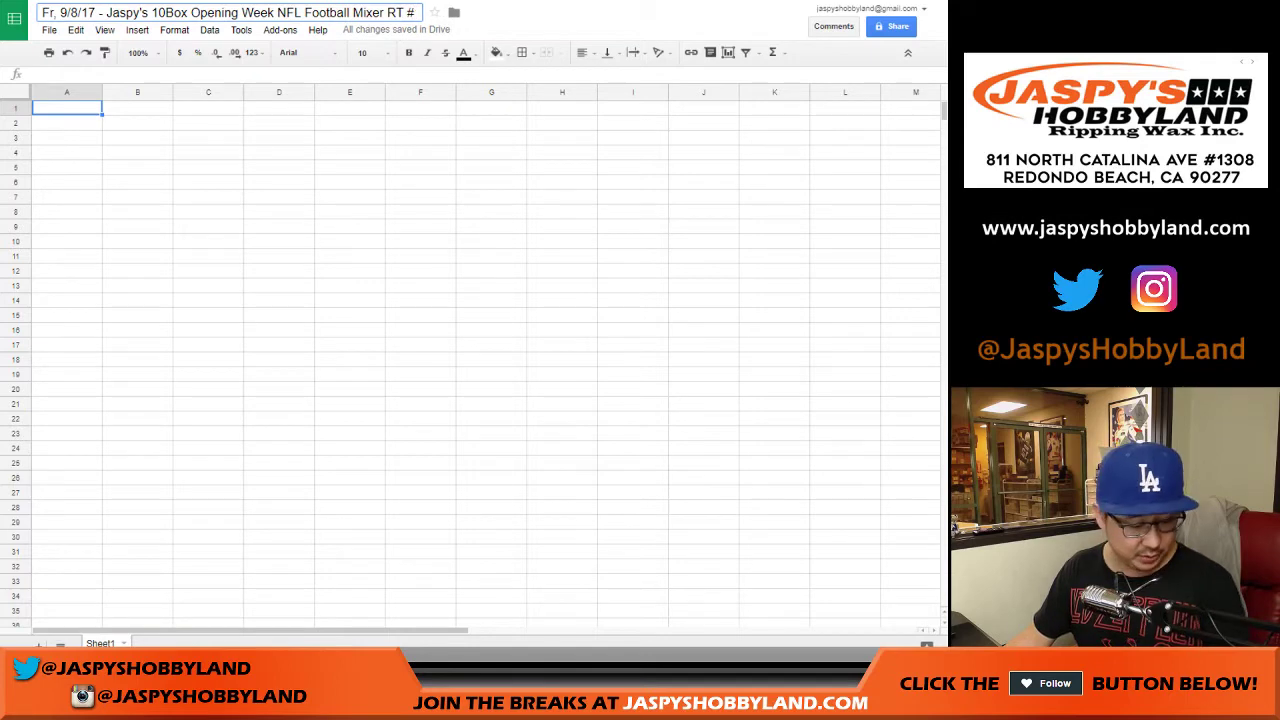
Step: Complete the spreadsheet's title as "Fr, 9/8/17 - Jaspy's 10Box Opening Week NFL Football Mixer RT #2" and switch to the mixer's product page
text(2)
key(ctrl+Tab)
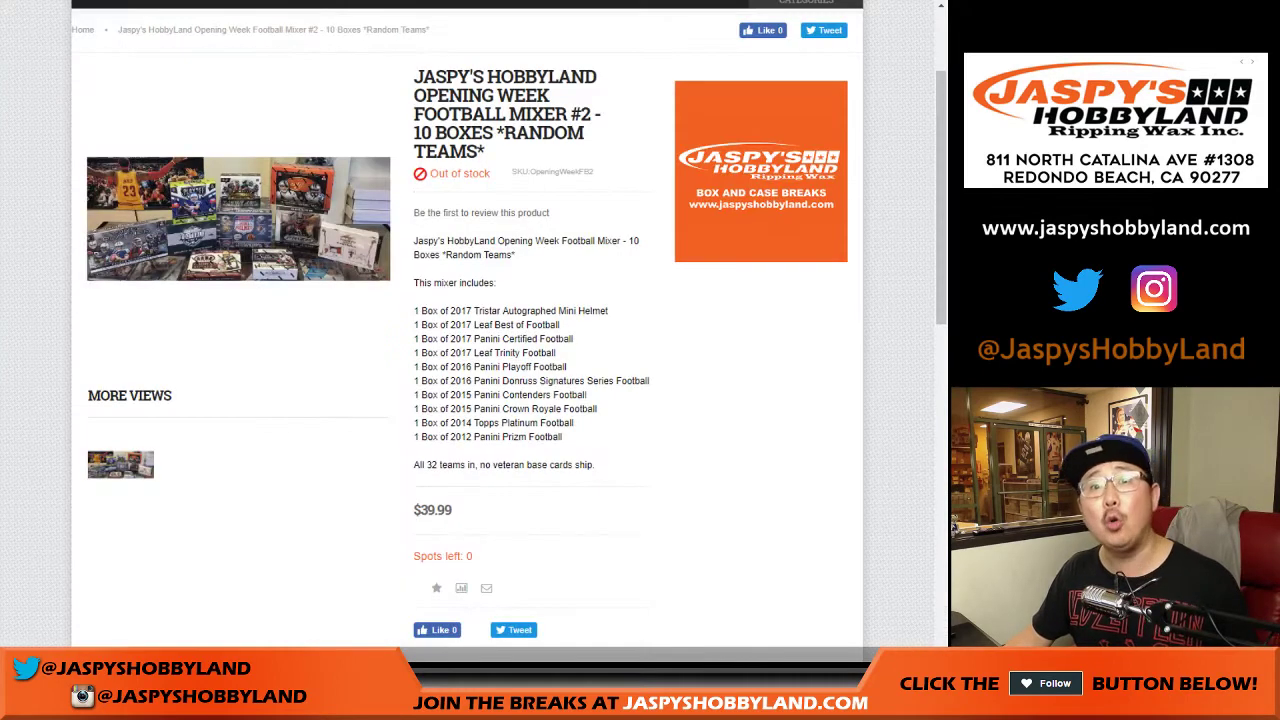
Step: Check the participant and team lists entered in the RANDOM.ORG List Randomizer, and roll two dice in the Dice Roller
key(ctrl+Tab)
key(ctrl+Tab)
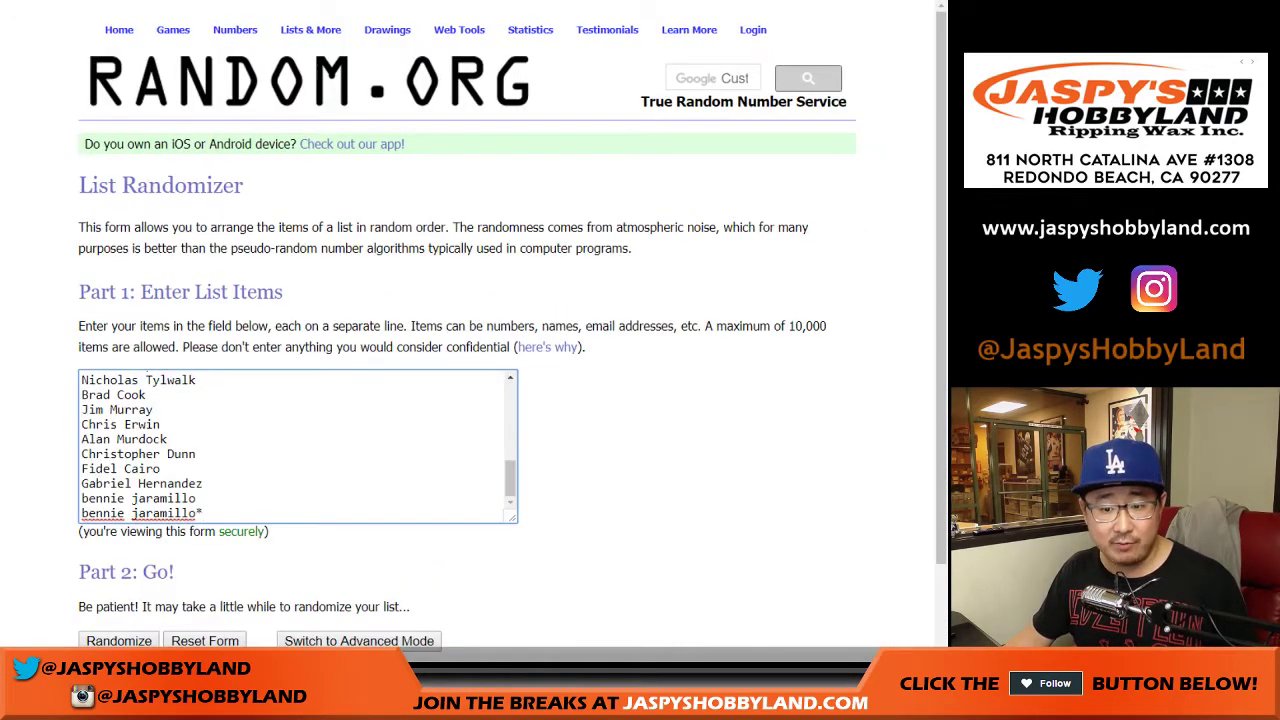
drag(510, 478, 510, 401)
key(ctrl+Tab)
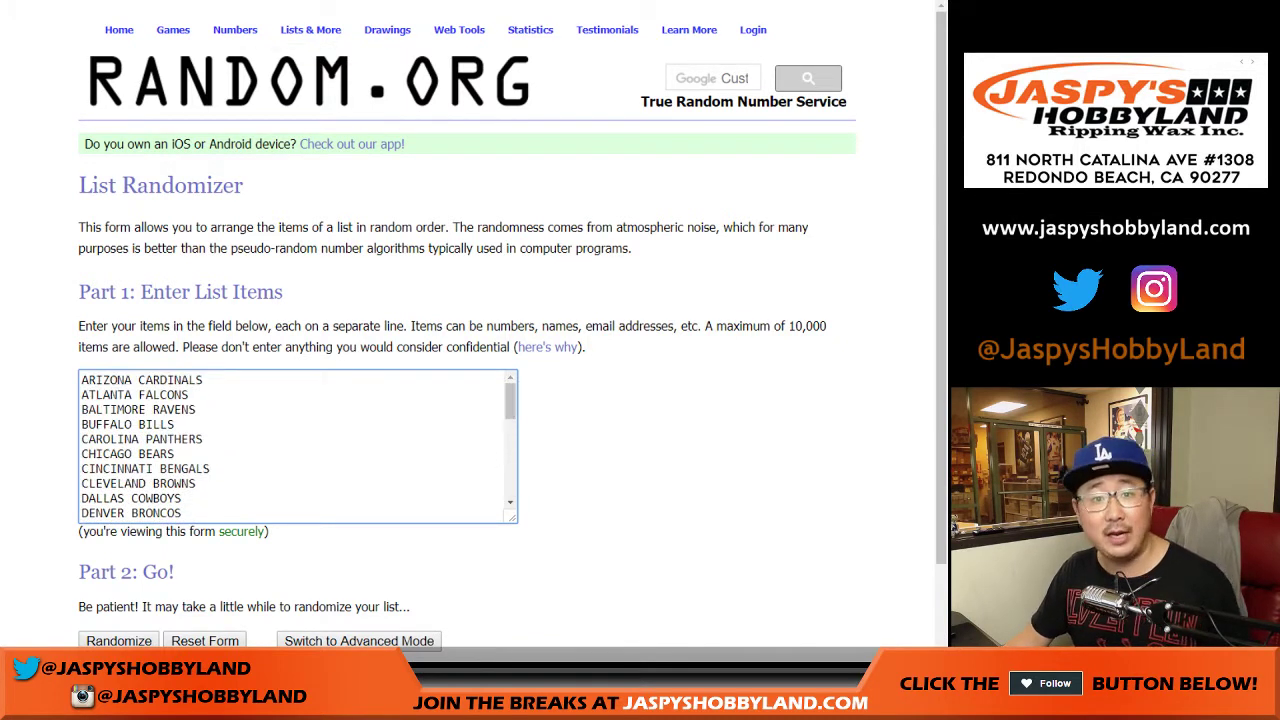
key(ctrl+Tab)
click(119, 316)
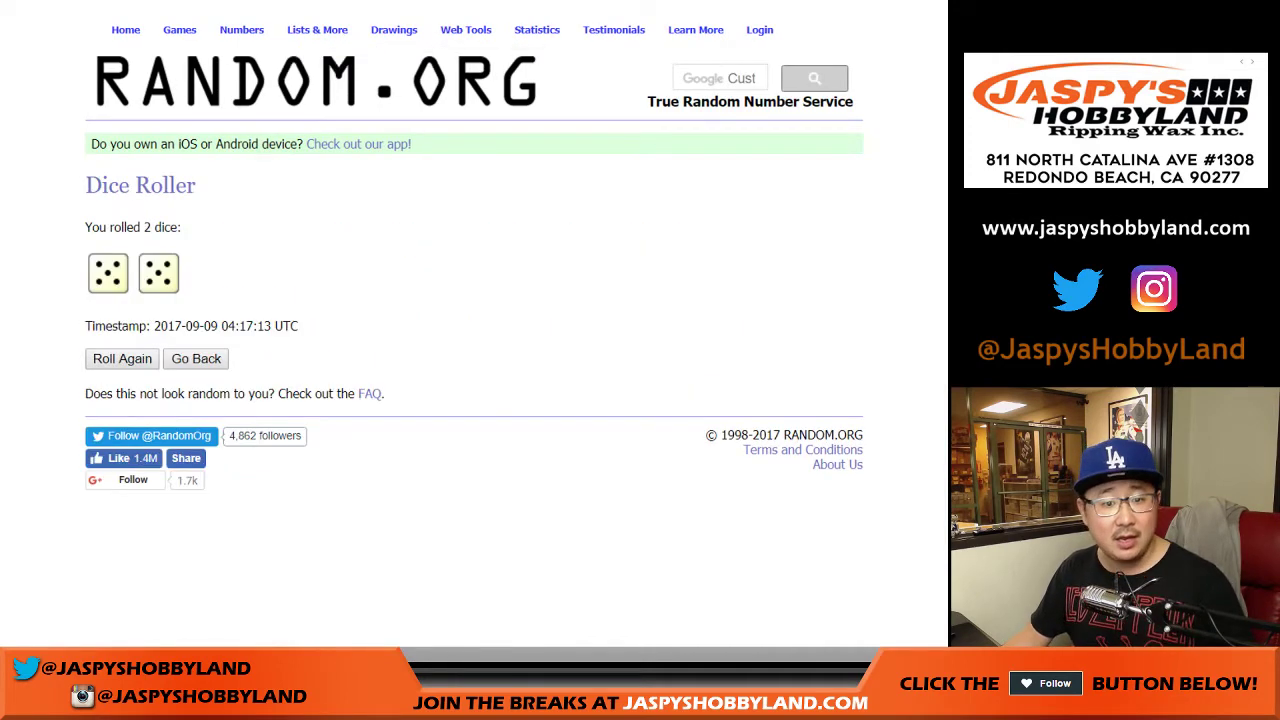
Step: Randomize the list of participant names ten times in the List Randomizer
key(ctrl+Tab)
scroll(470, 340, down, 1)
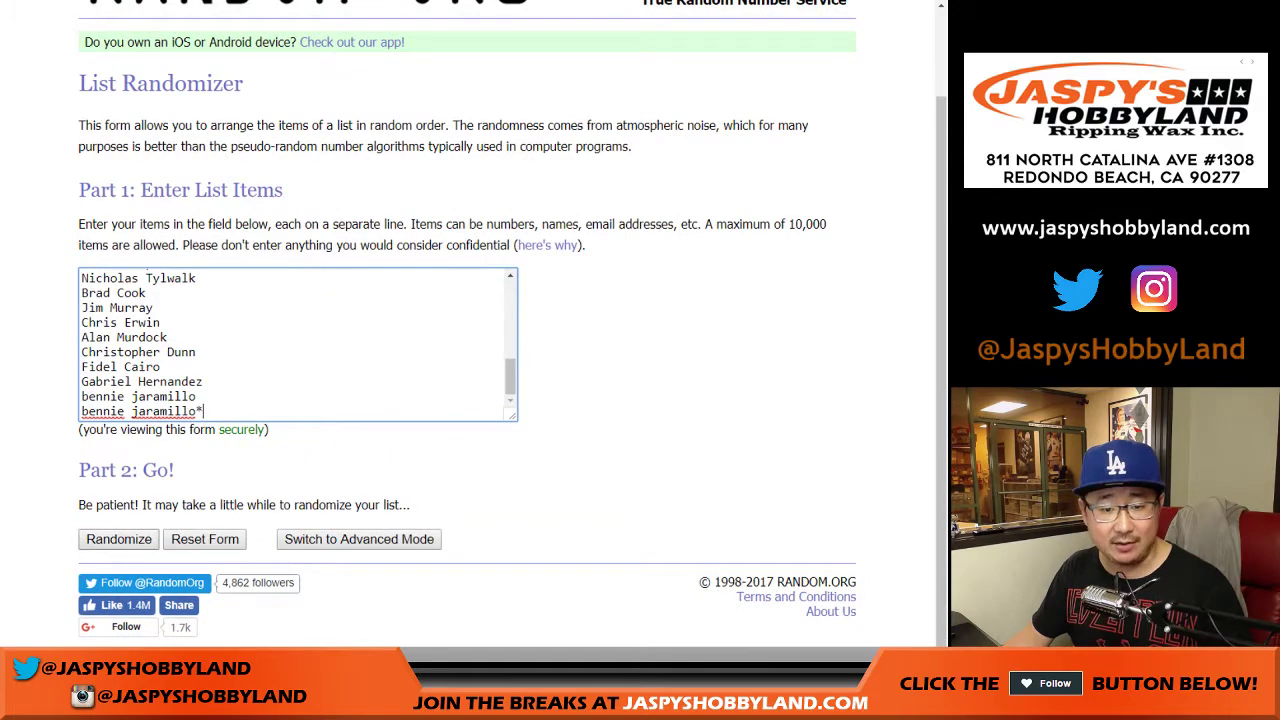
click(119, 539)
scroll(470, 340, down, 3)
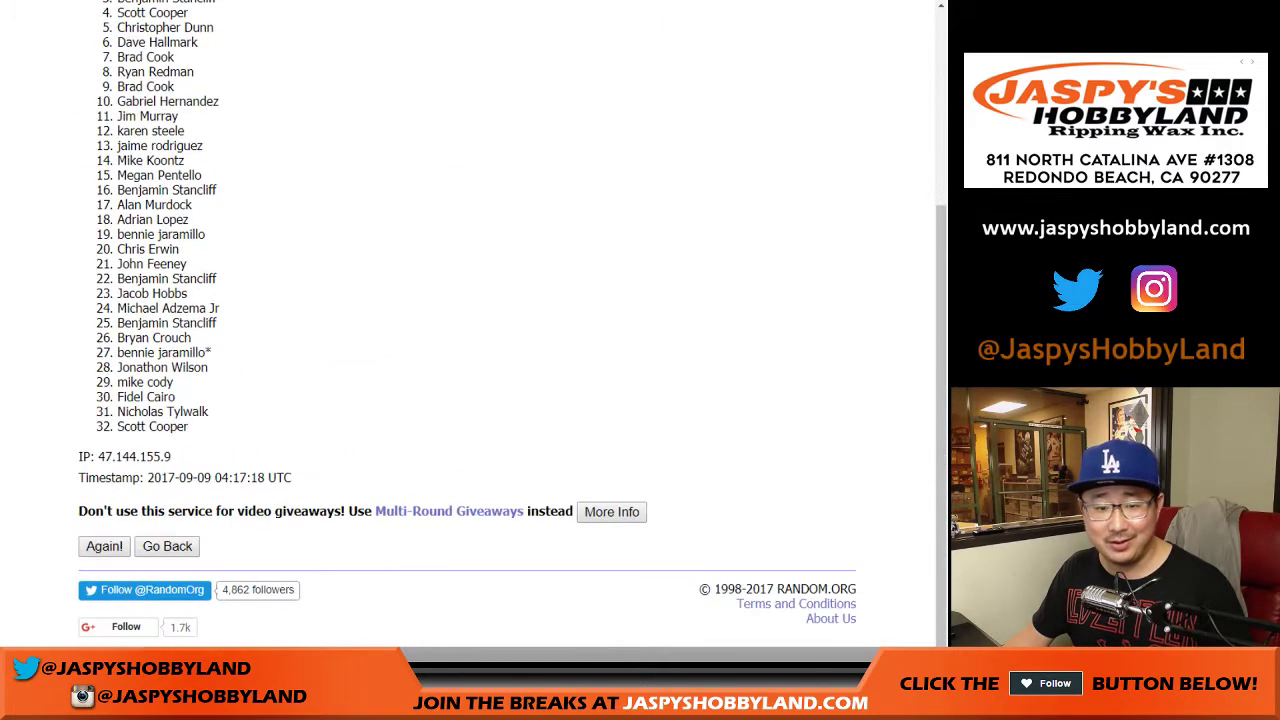
click(104, 547)
scroll(104, 560, down, 3)
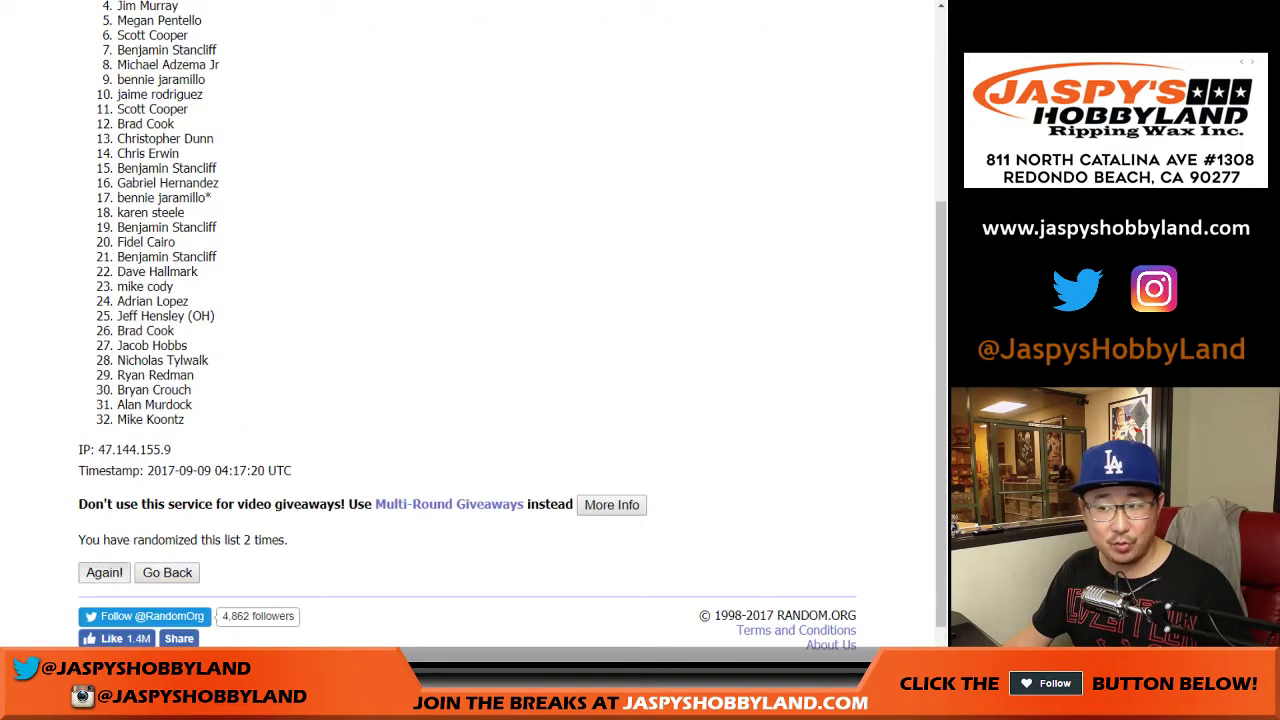
click(104, 572)
scroll(104, 572, down, 3)
click(104, 572)
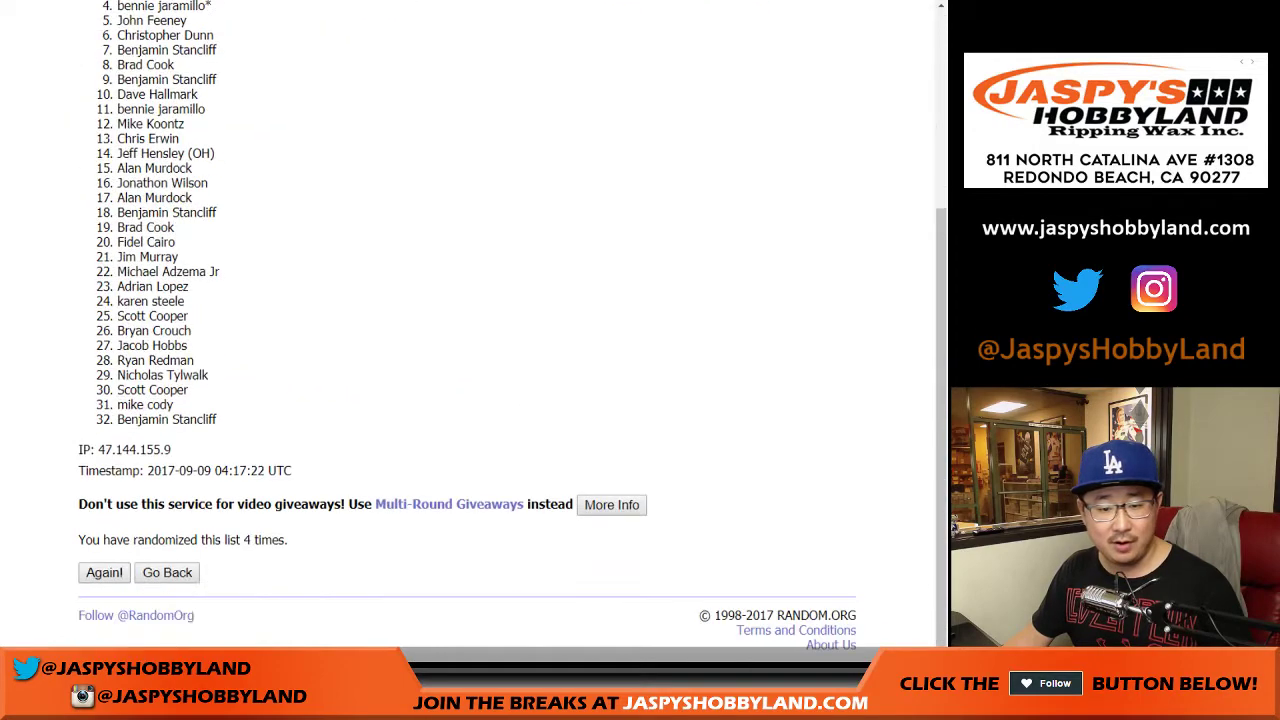
click(104, 572)
click(104, 572)
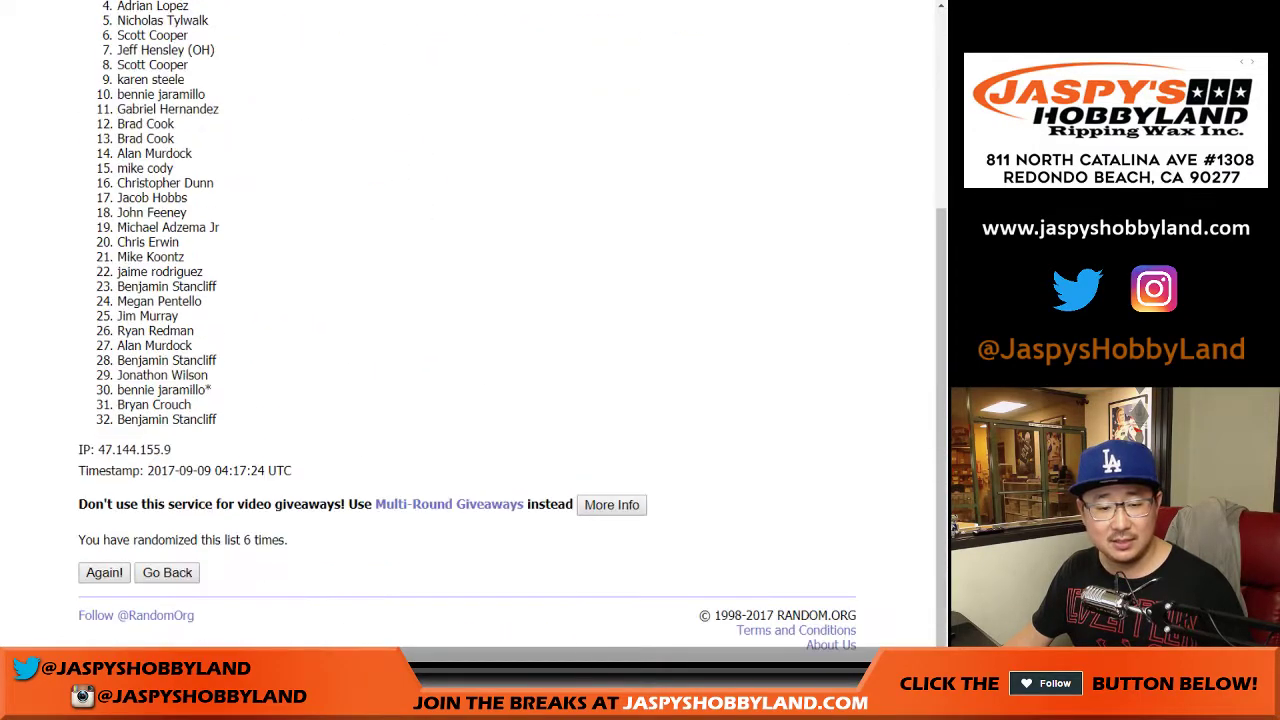
click(104, 572)
click(104, 572)
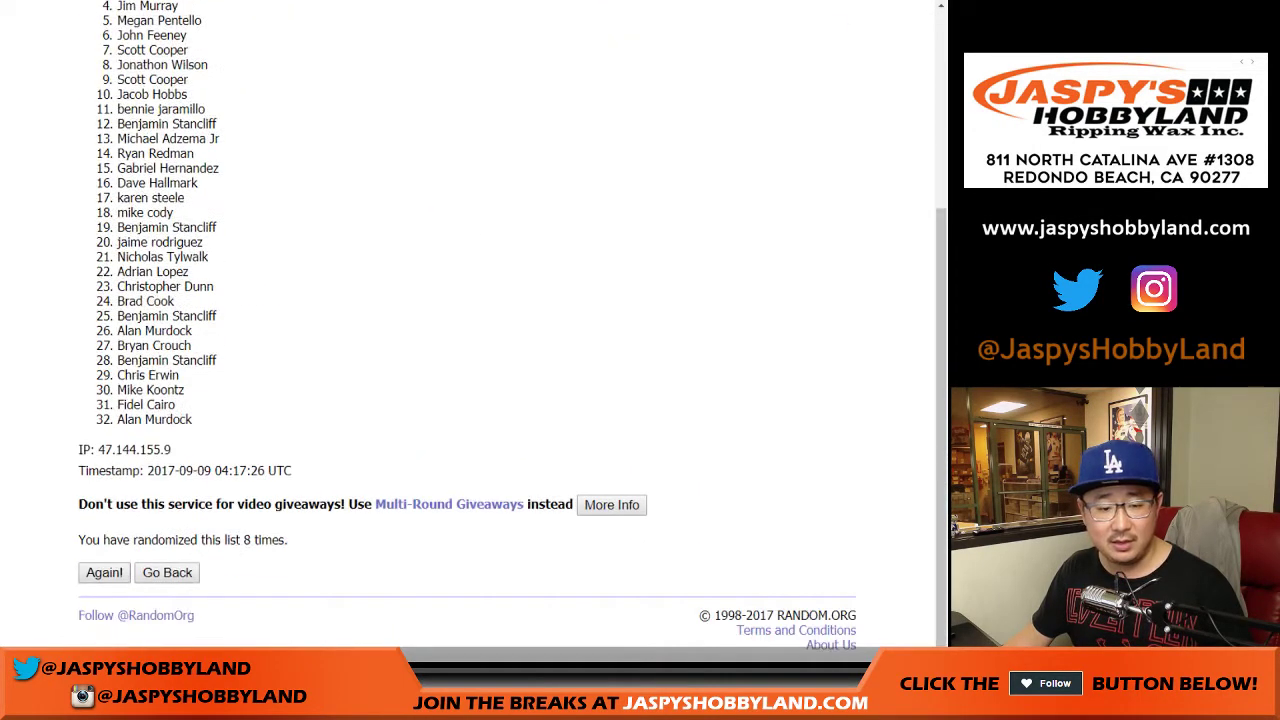
click(104, 572)
click(104, 572)
scroll(104, 572, down, 3)
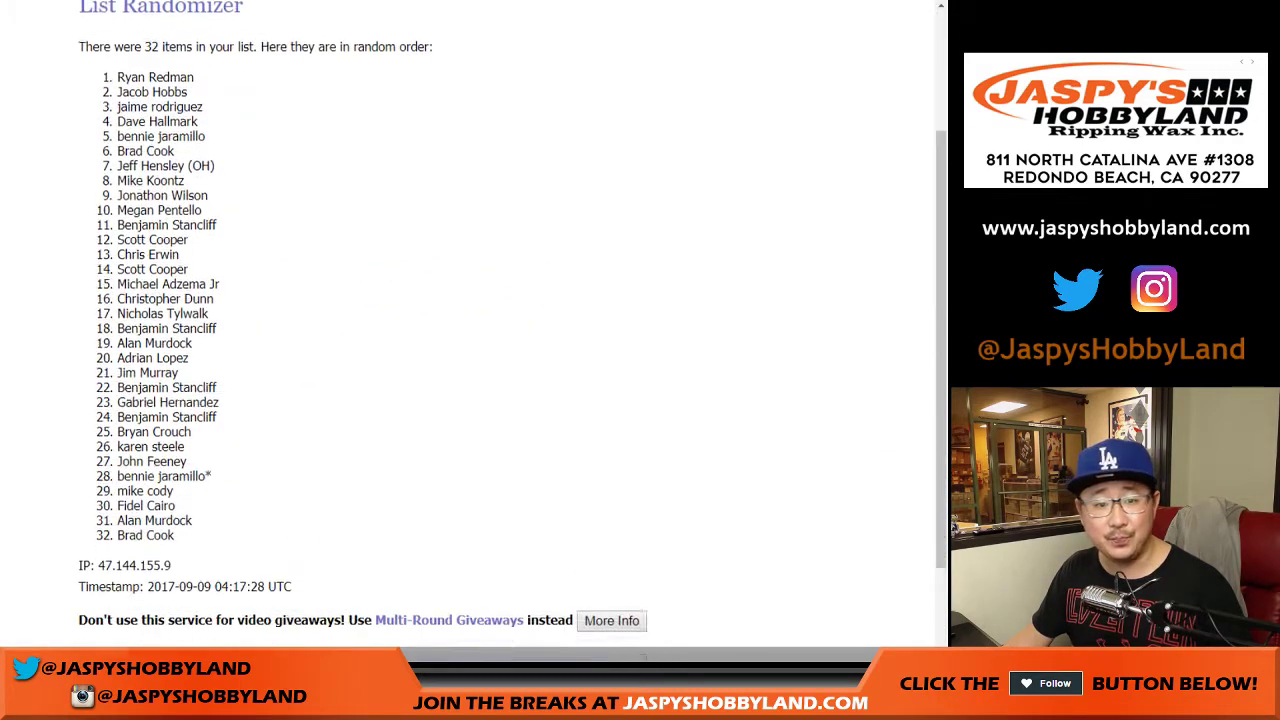
Step: Copy all 32 randomized participant names into column A of the Google Sheets spreadsheet, starting at A1
drag(117, 24, 174, 482)
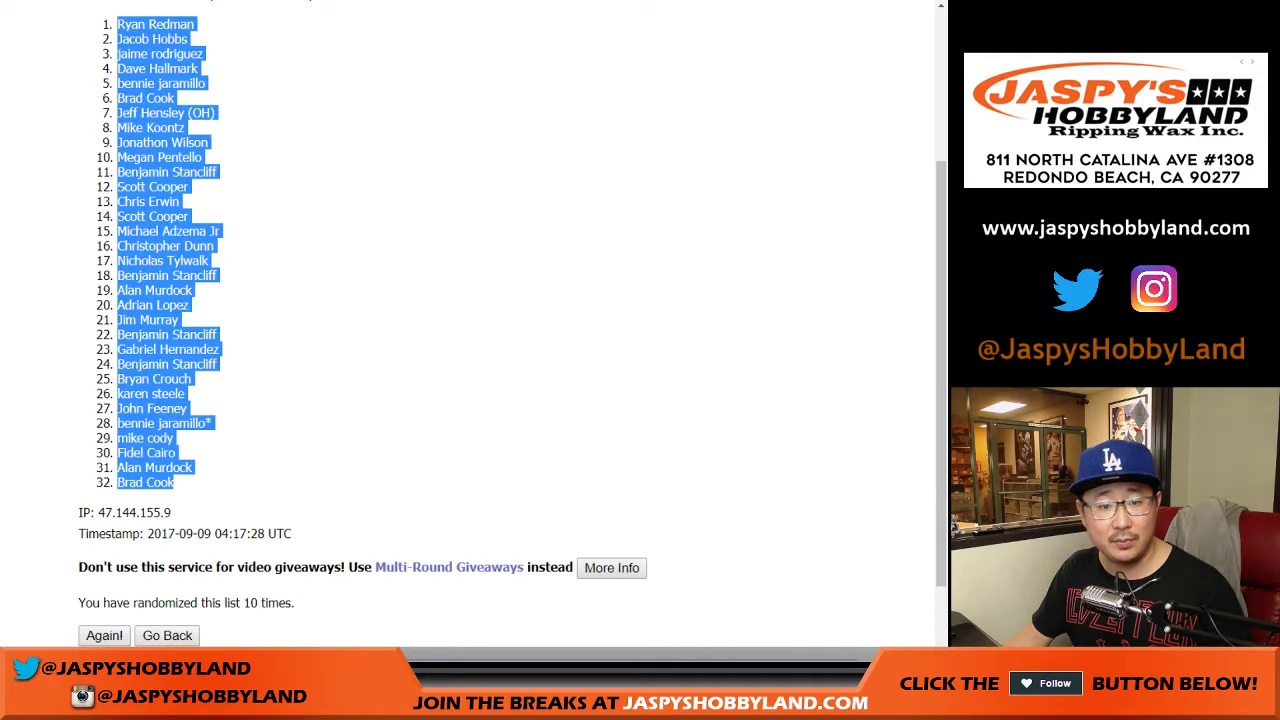
key(ctrl+Tab)
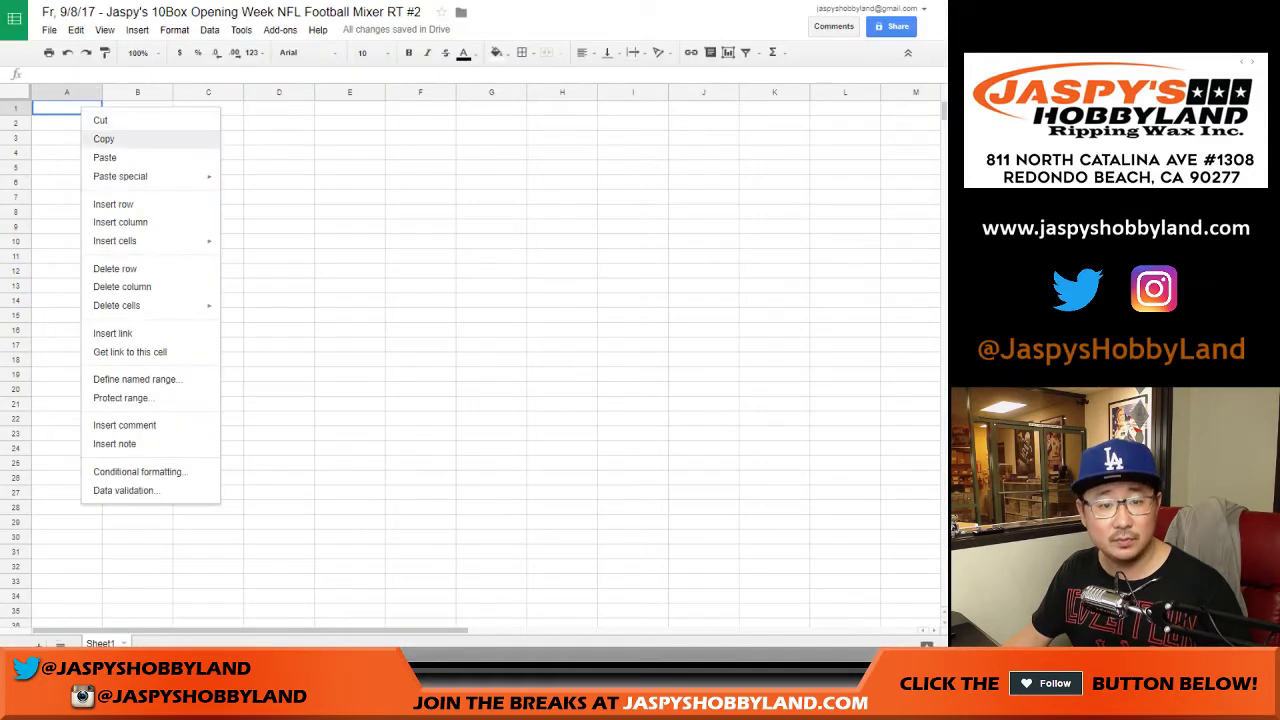
click(104, 157)
Step: Randomize the list of NFL teams ten times in the RANDOM.ORG List Randomizer
key(ctrl+Tab)
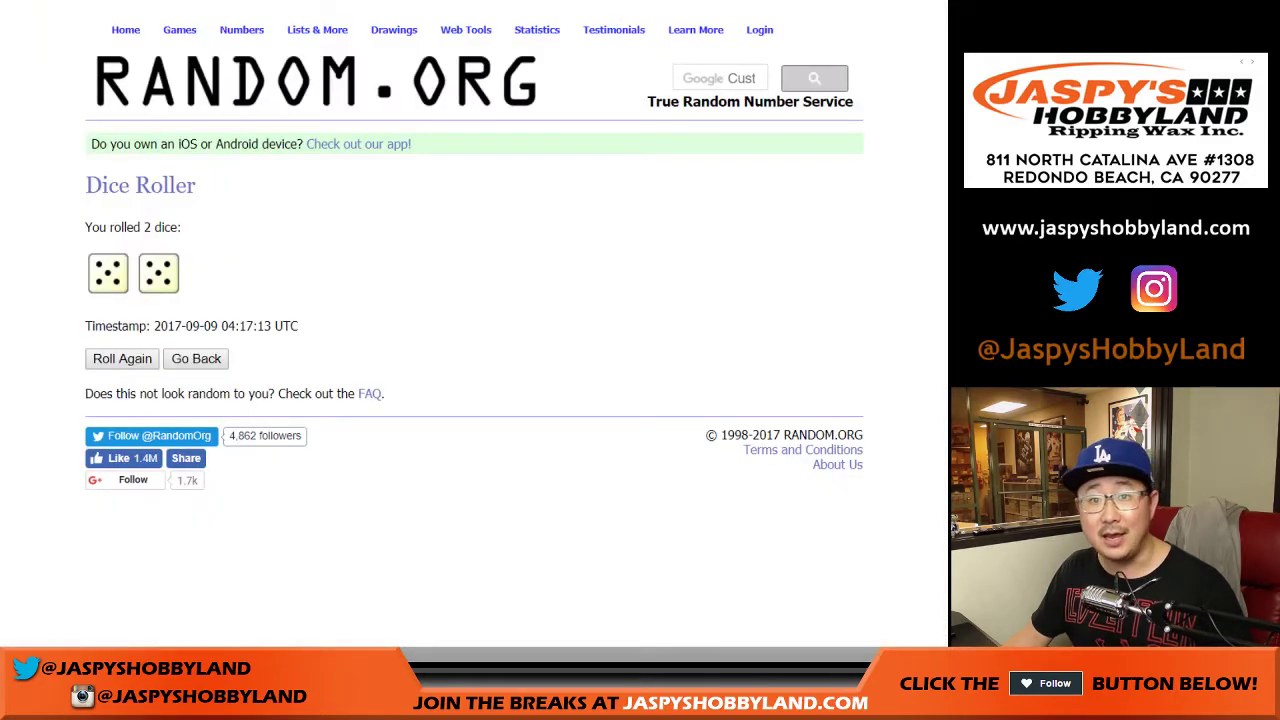
key(ctrl+Tab)
scroll(512, 335, down, 1)
click(118, 539)
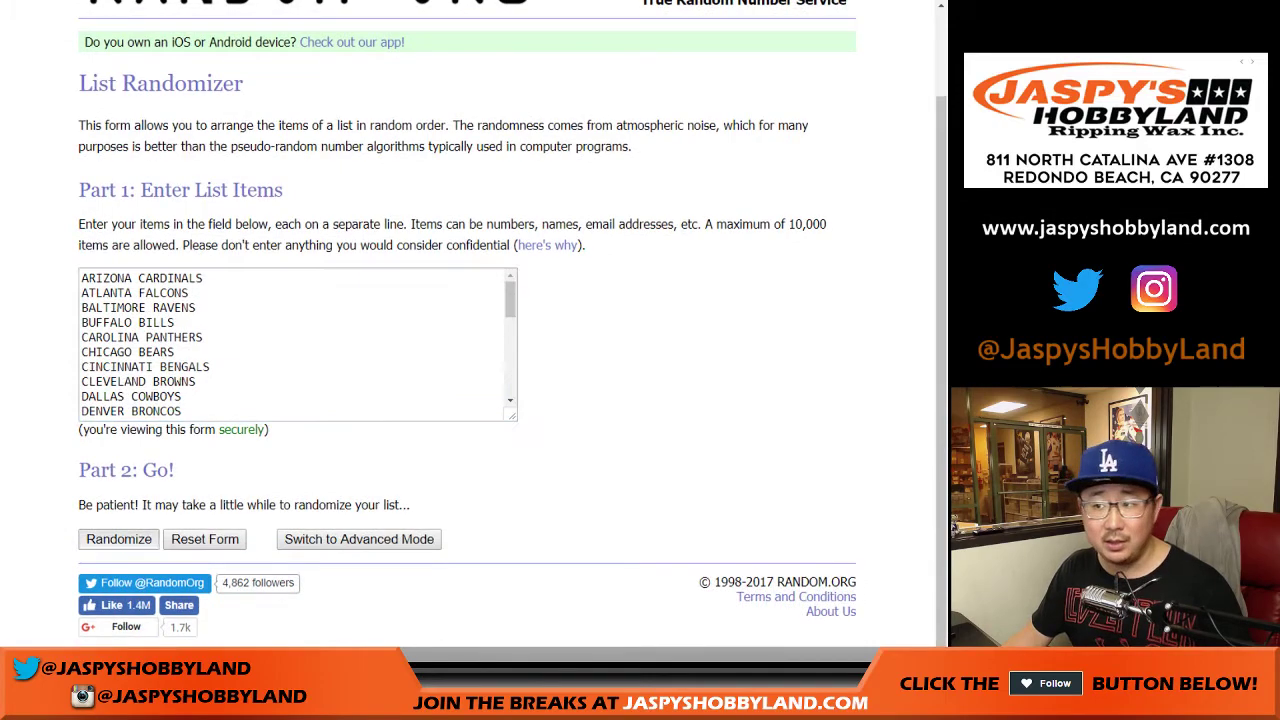
scroll(118, 539, down, 3)
click(106, 573)
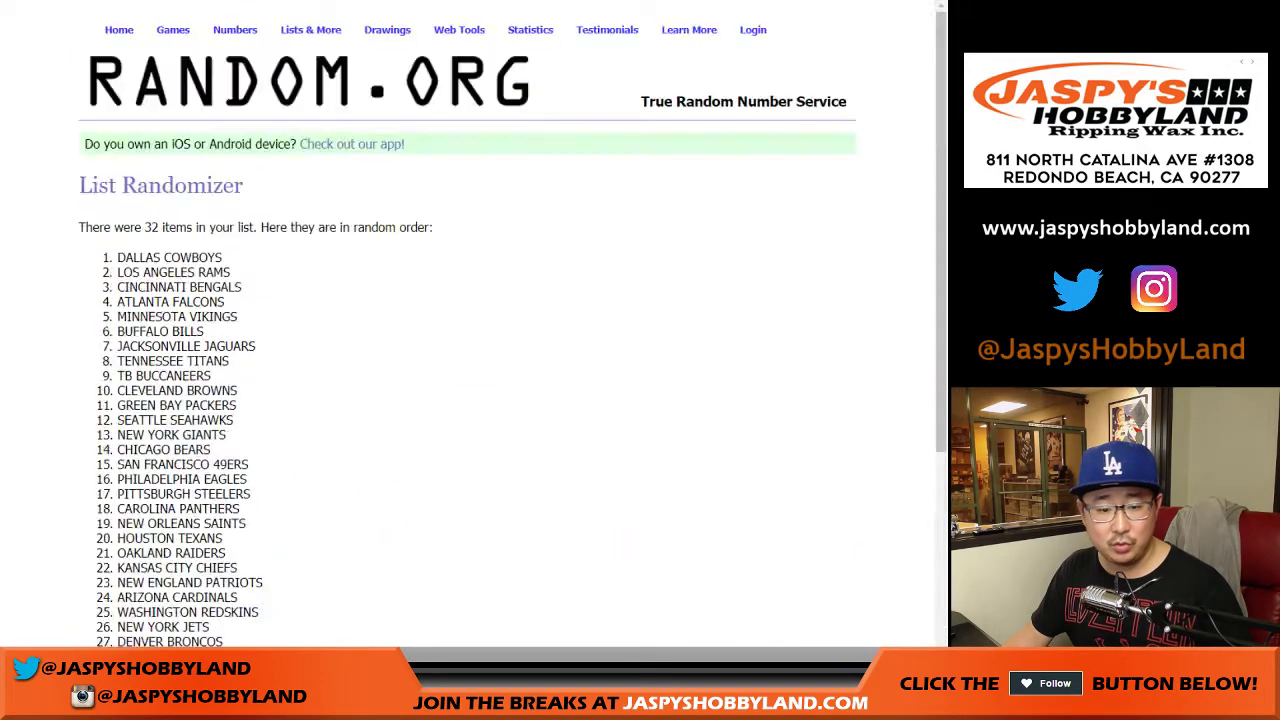
scroll(106, 573, down, 3)
click(106, 573)
scroll(106, 573, down, 3)
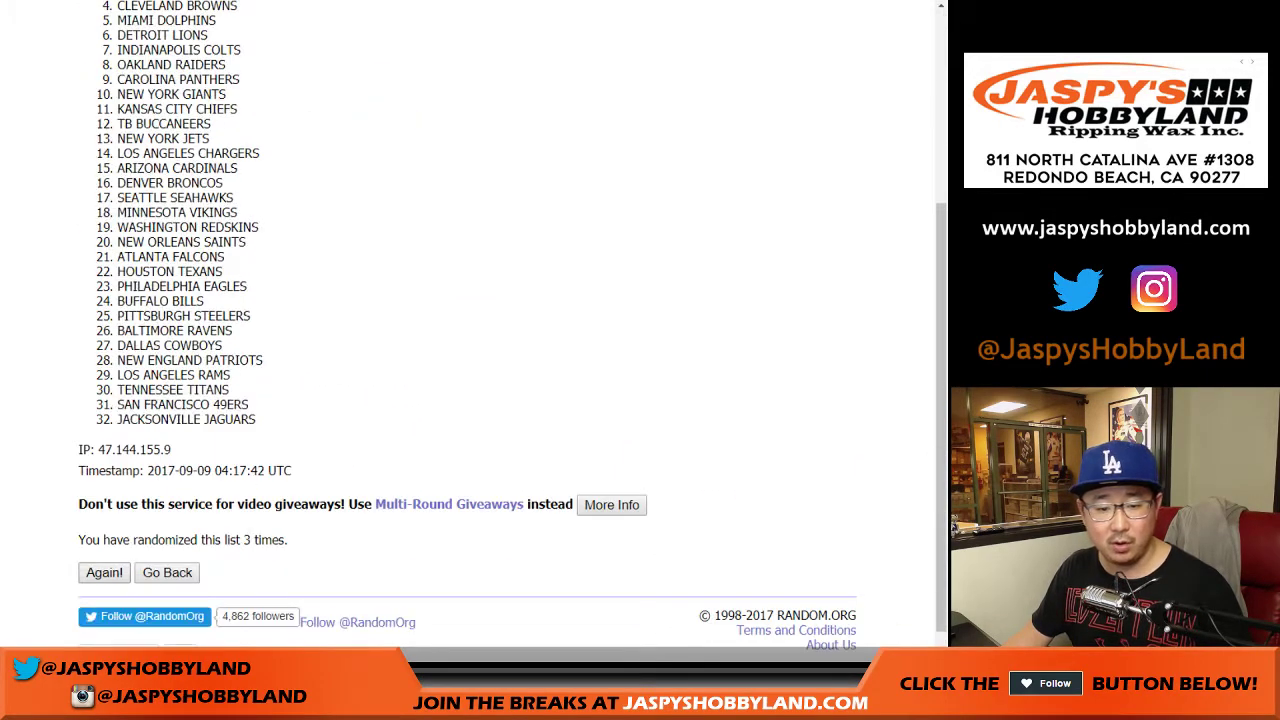
click(104, 572)
click(104, 572)
click(104, 572)
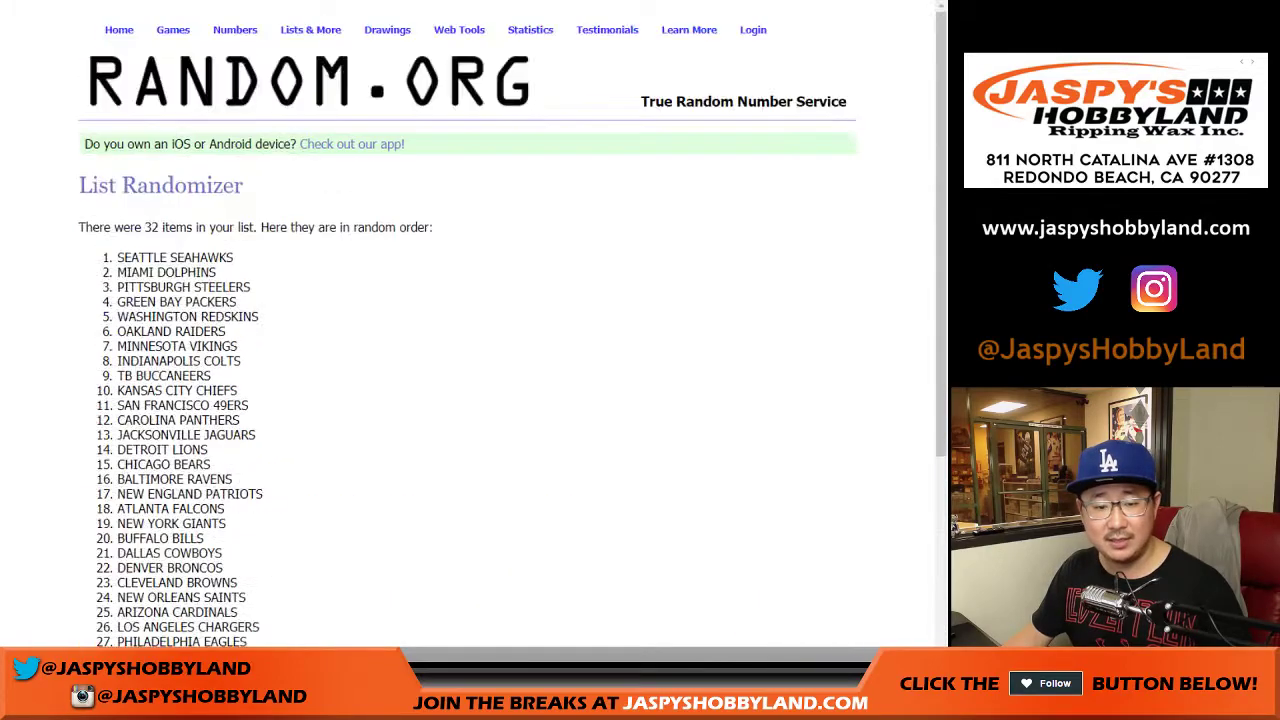
scroll(467, 330, down, 3)
click(104, 572)
scroll(467, 330, down, 3)
click(104, 572)
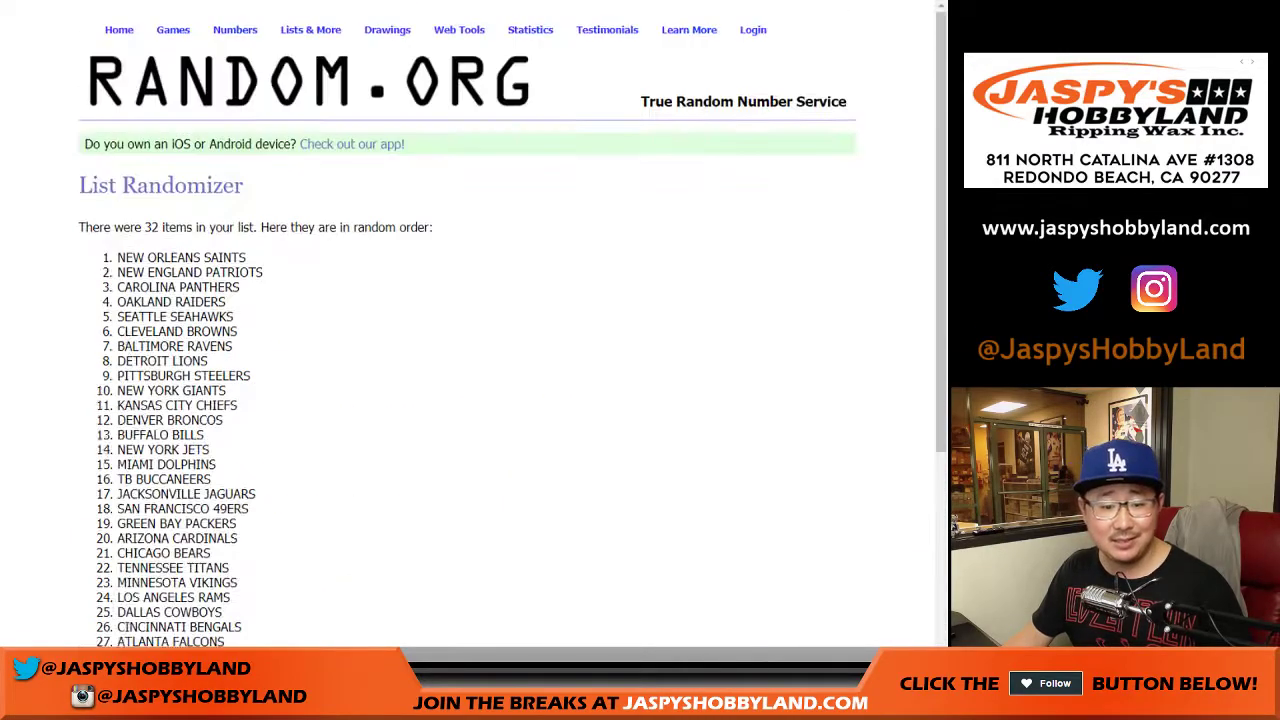
scroll(104, 572, down, 3)
click(104, 572)
scroll(104, 572, down, 3)
click(104, 572)
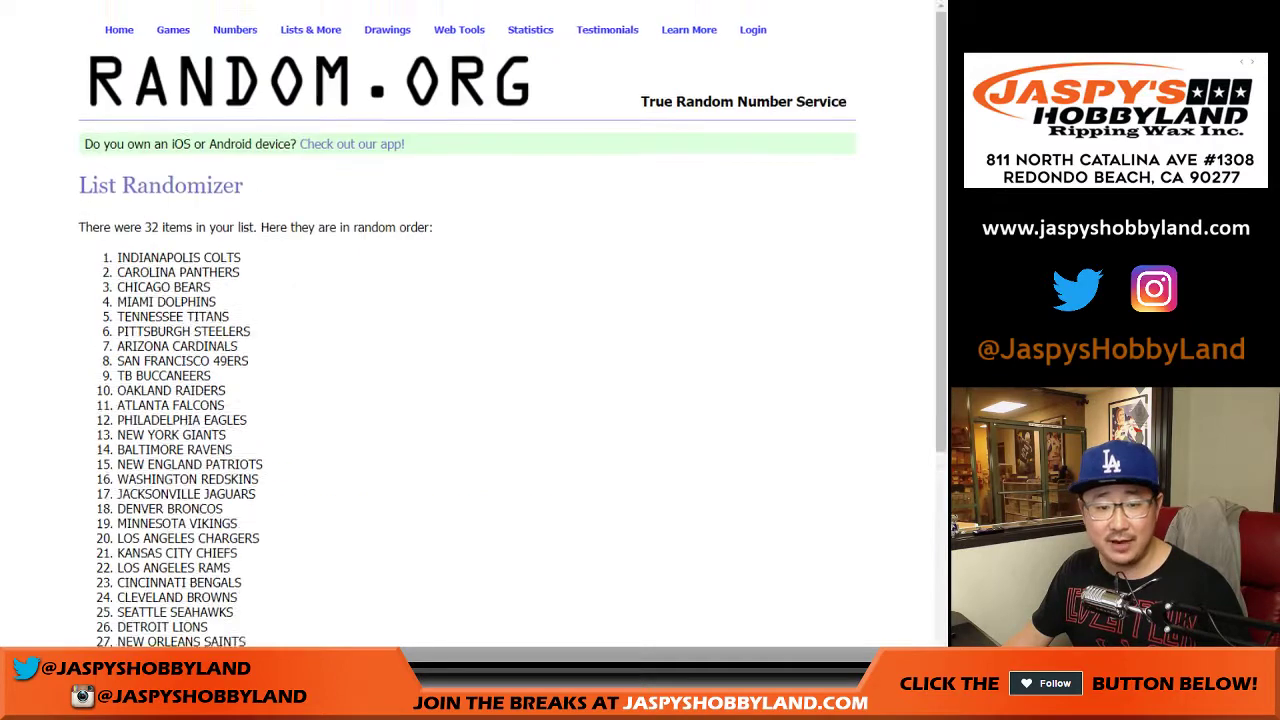
scroll(467, 330, down, 3)
Step: Copy all 32 randomized teams into column B of the Google Sheets spreadsheet, starting at B1
scroll(467, 330, up, 2)
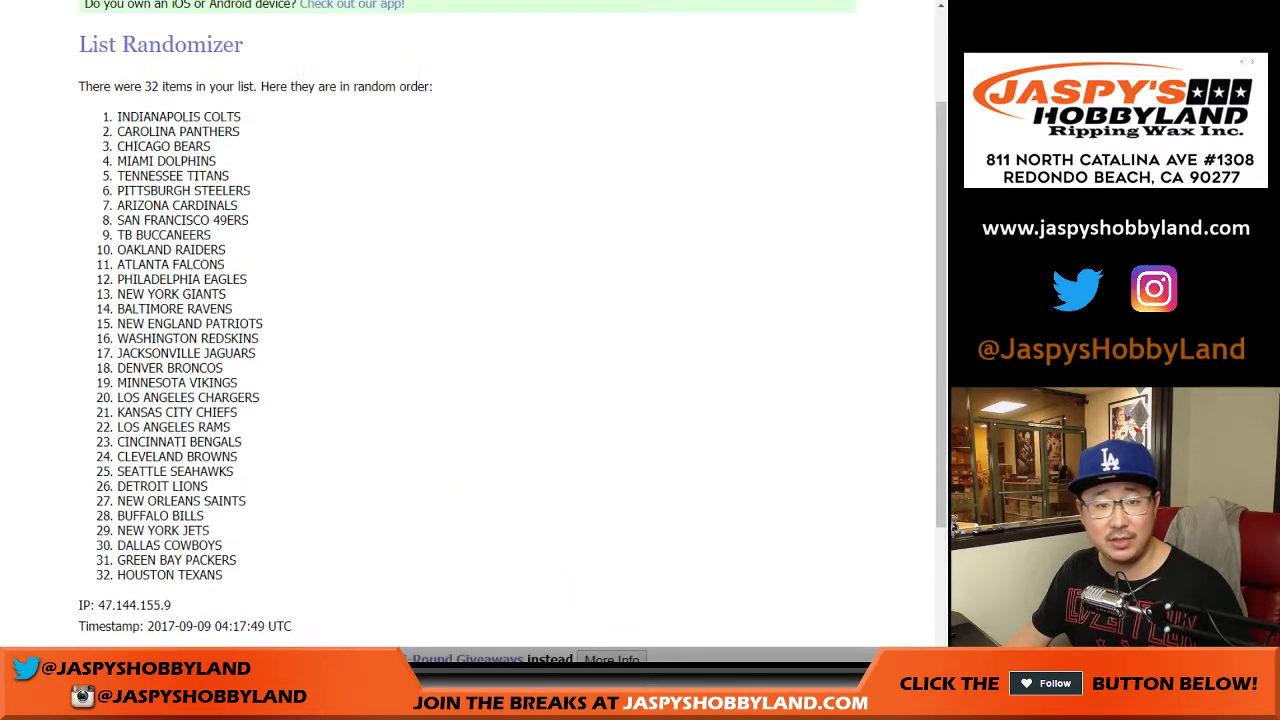
drag(117, 116, 222, 575)
key(ctrl+c)
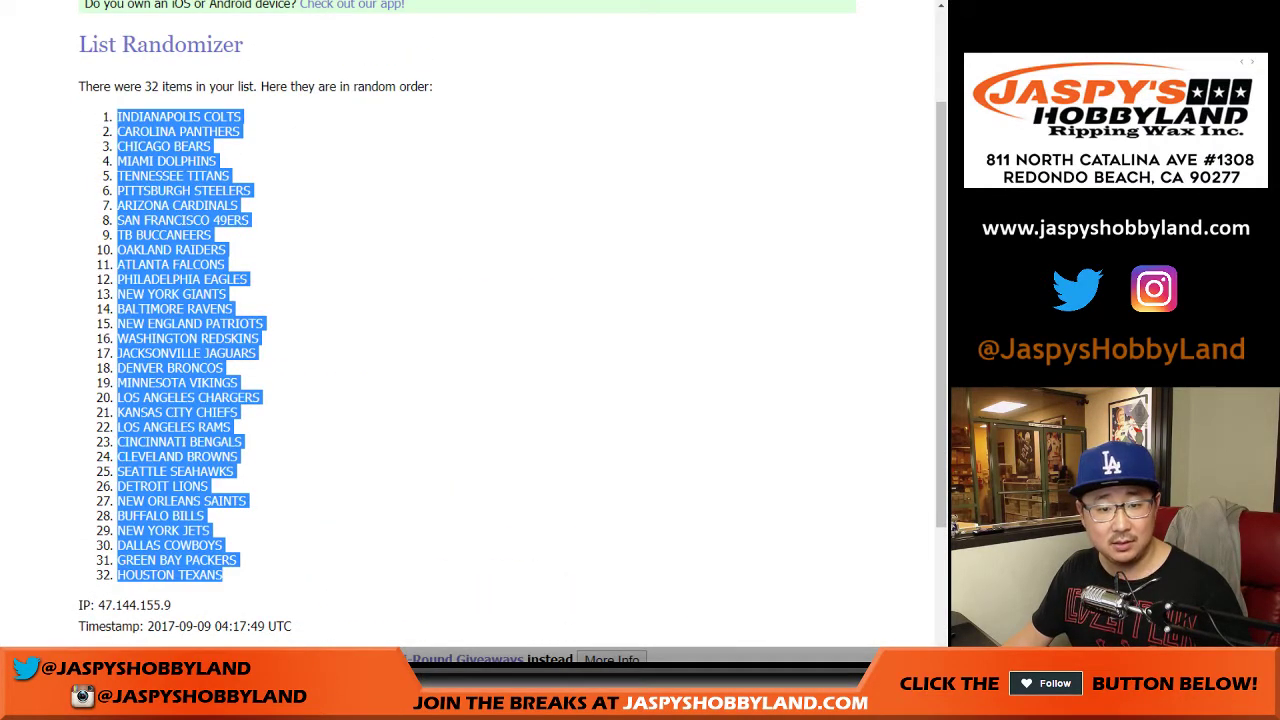
key(ctrl+Tab)
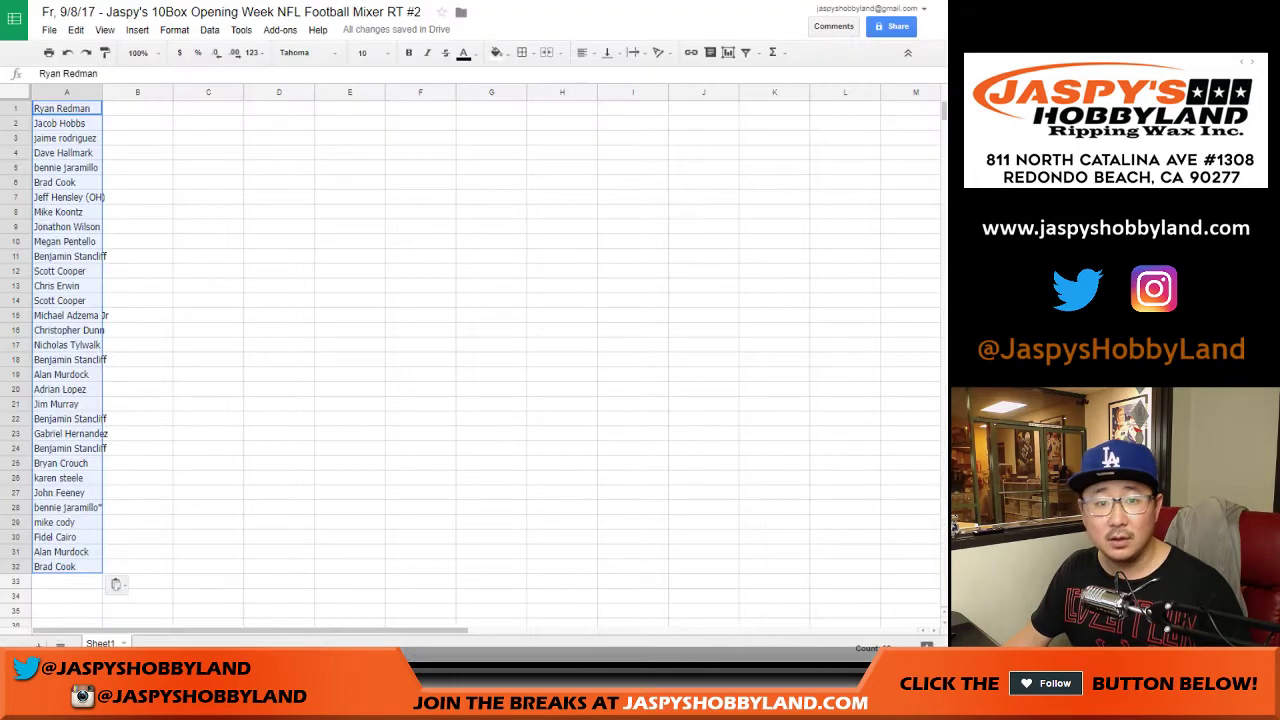
right_click(151, 108)
click(171, 157)
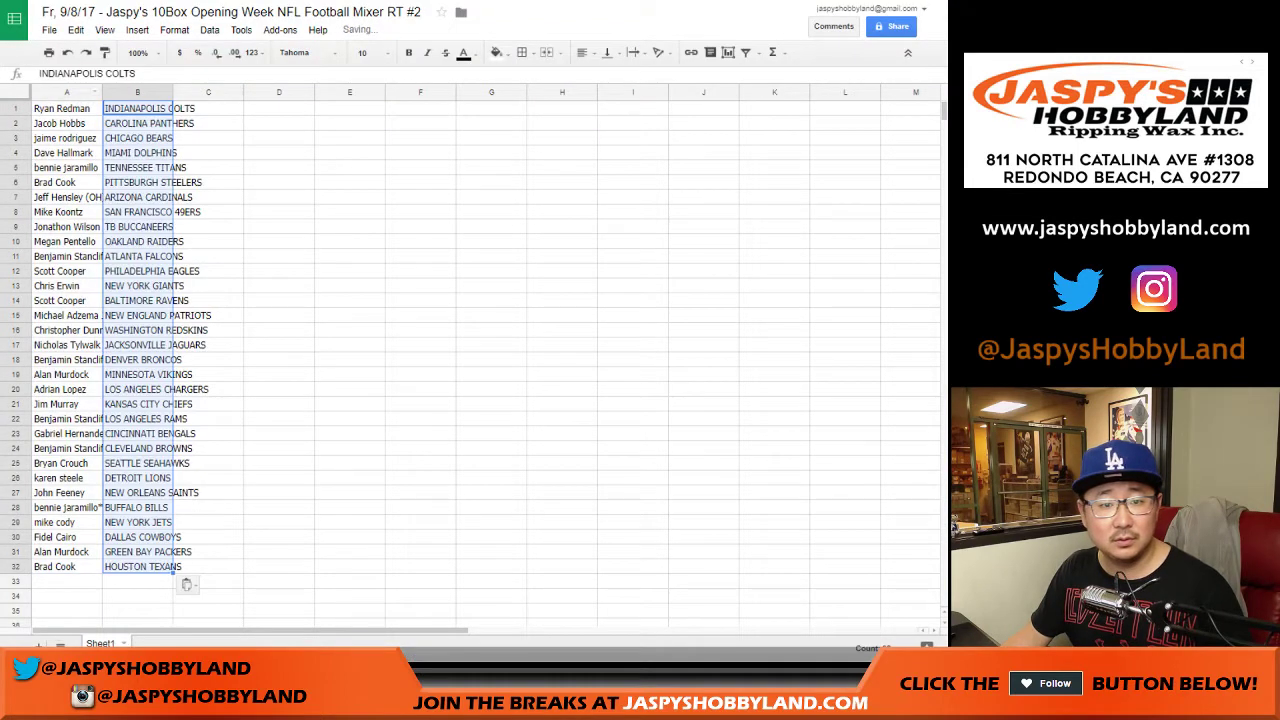
Step: Format the entire sheet in Raleway at size 14 and fit the column widths to their contents
click(16, 92)
click(307, 53)
click(308, 78)
click(369, 53)
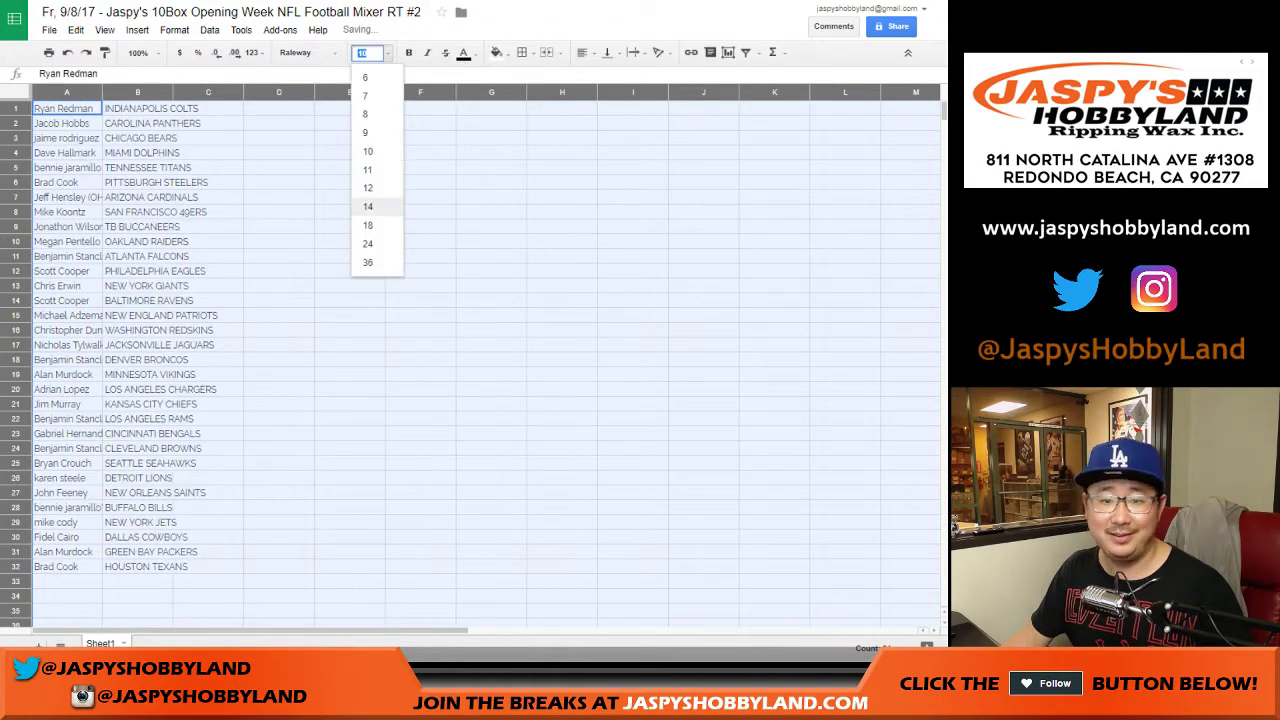
click(368, 206)
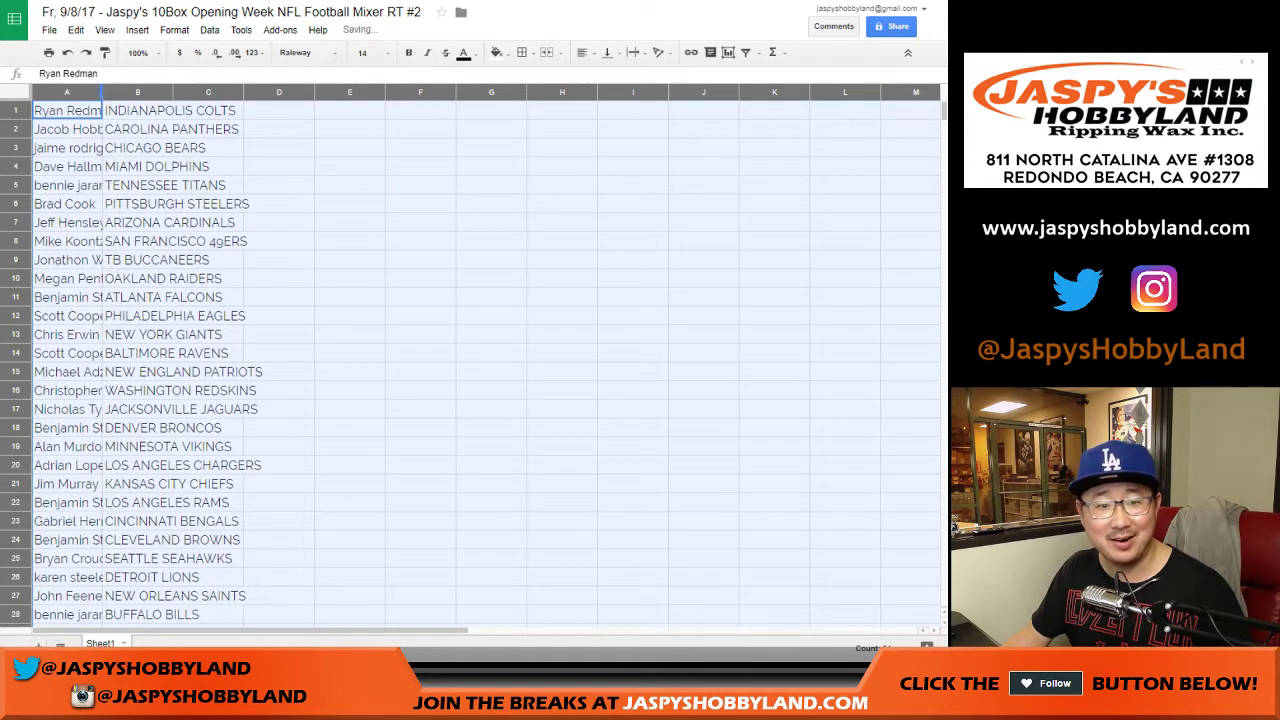
double_click(102, 92)
Step: Go through the participant and team pairings one row at a time, from row 1 to row 32
click(16, 111)
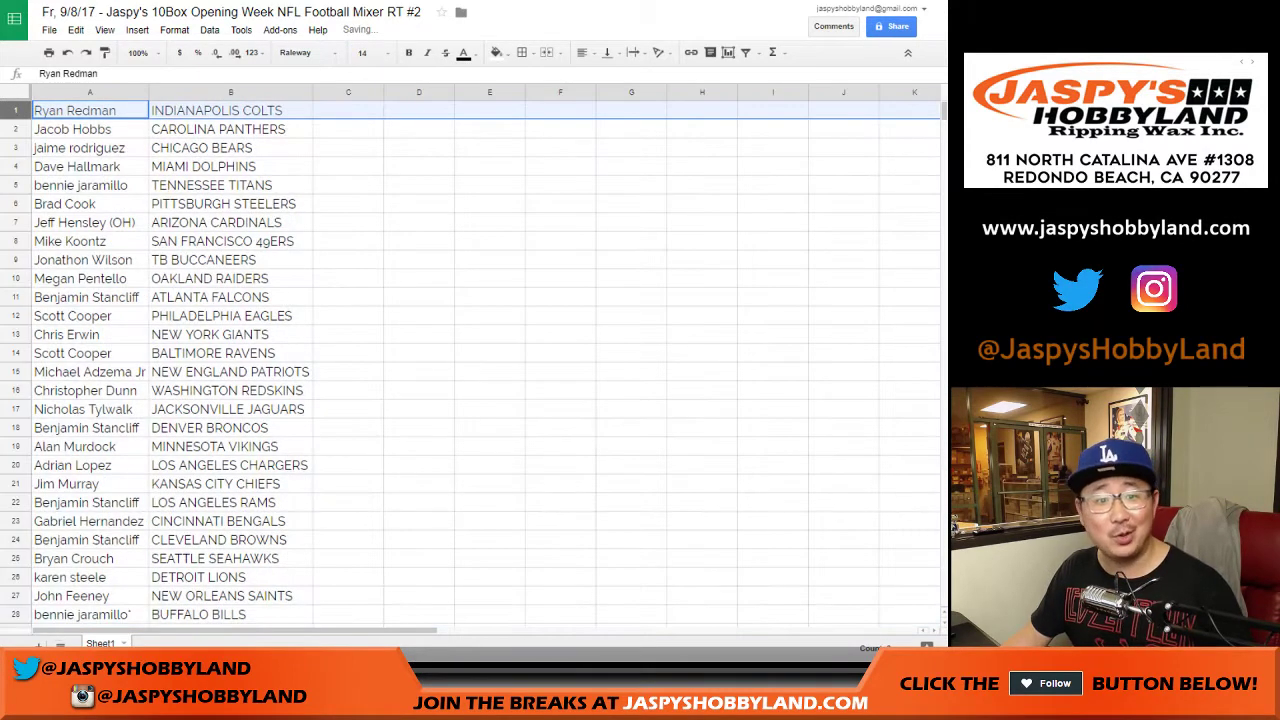
click(16, 129)
click(16, 148)
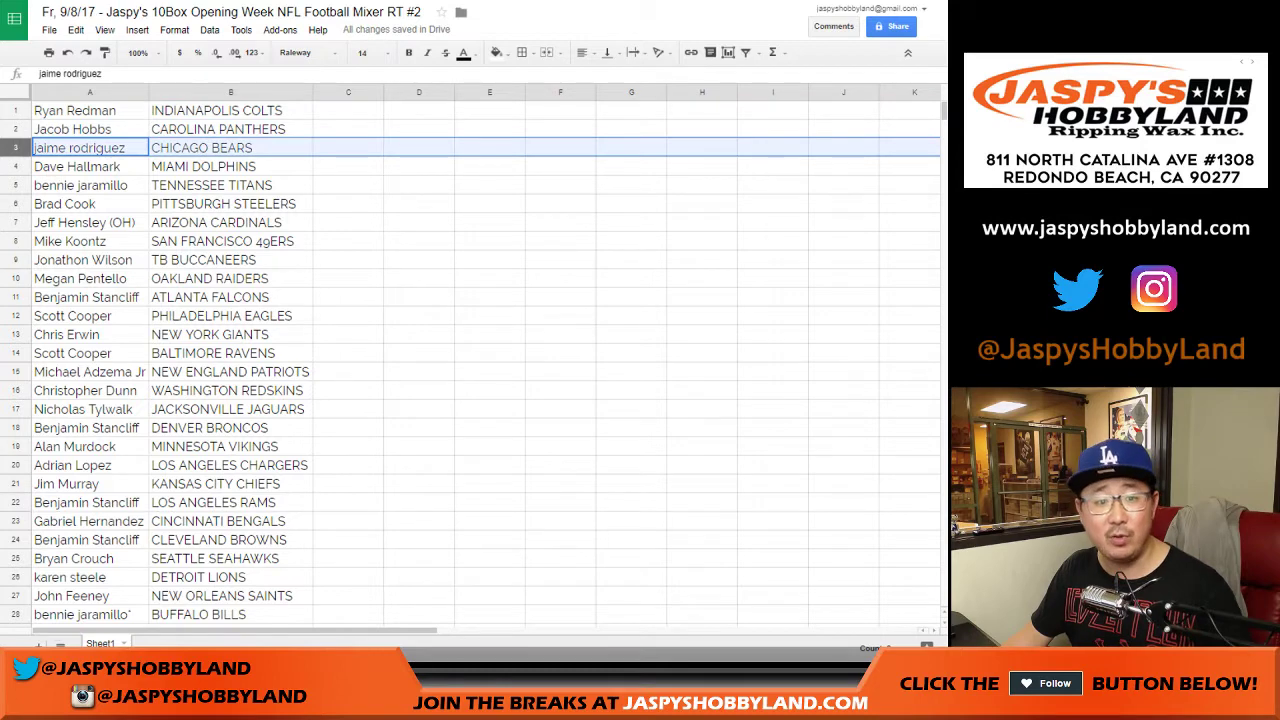
click(16, 167)
click(16, 185)
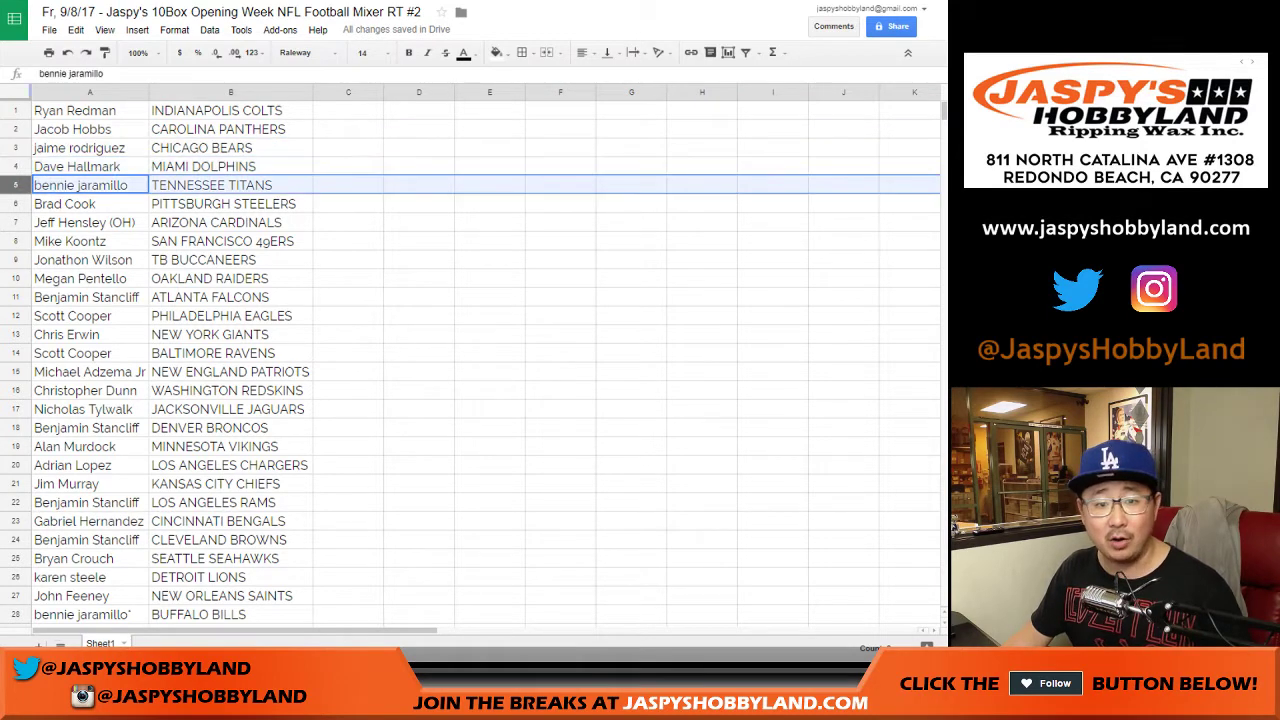
click(16, 204)
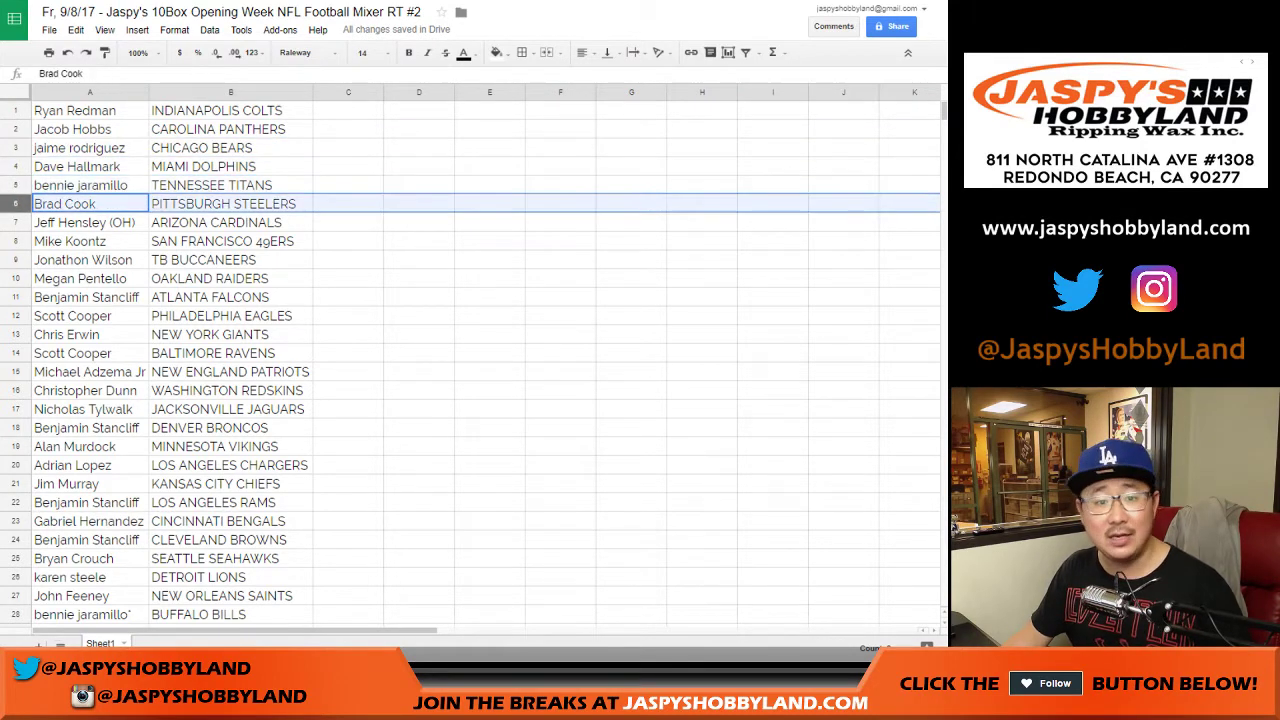
click(16, 223)
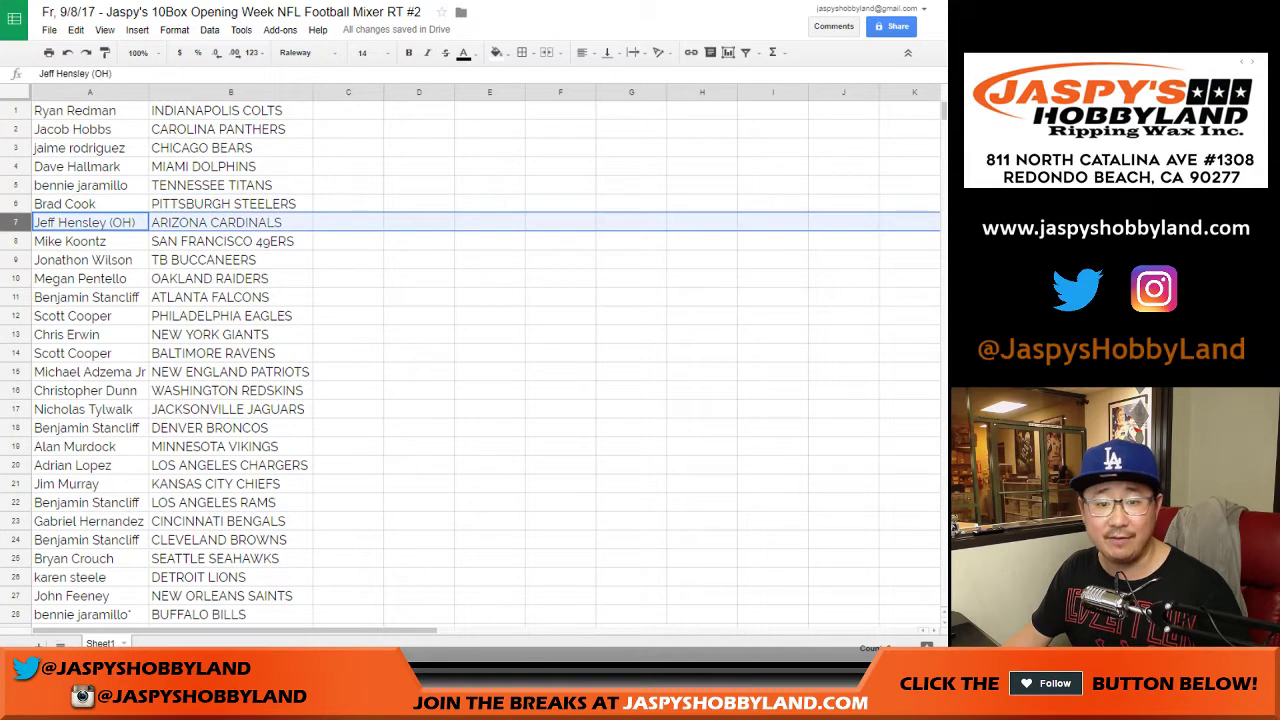
click(16, 241)
click(16, 260)
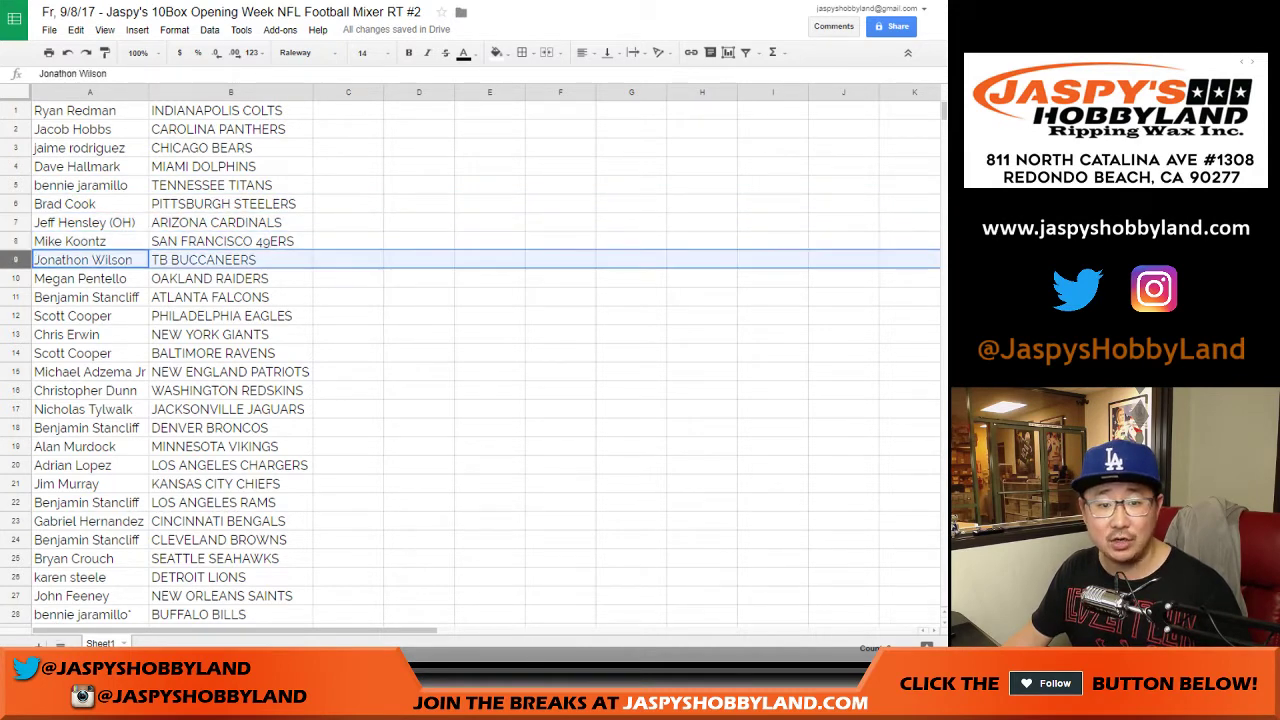
click(16, 279)
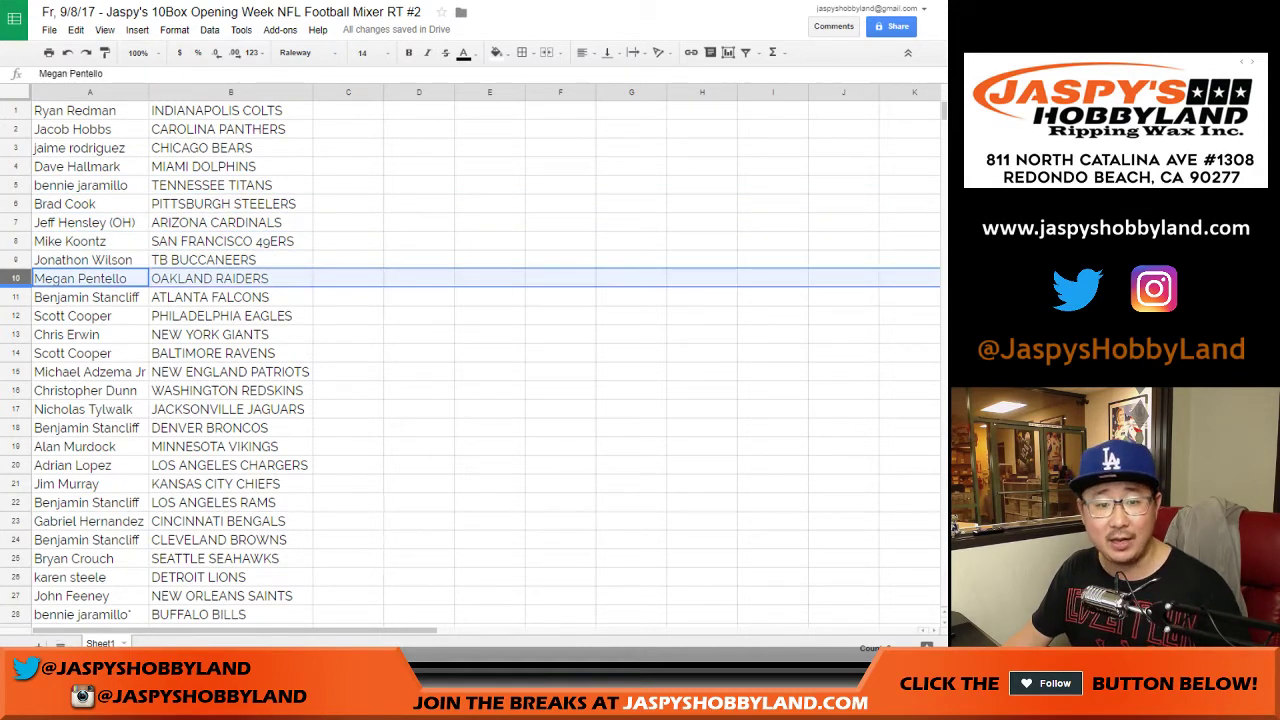
click(16, 297)
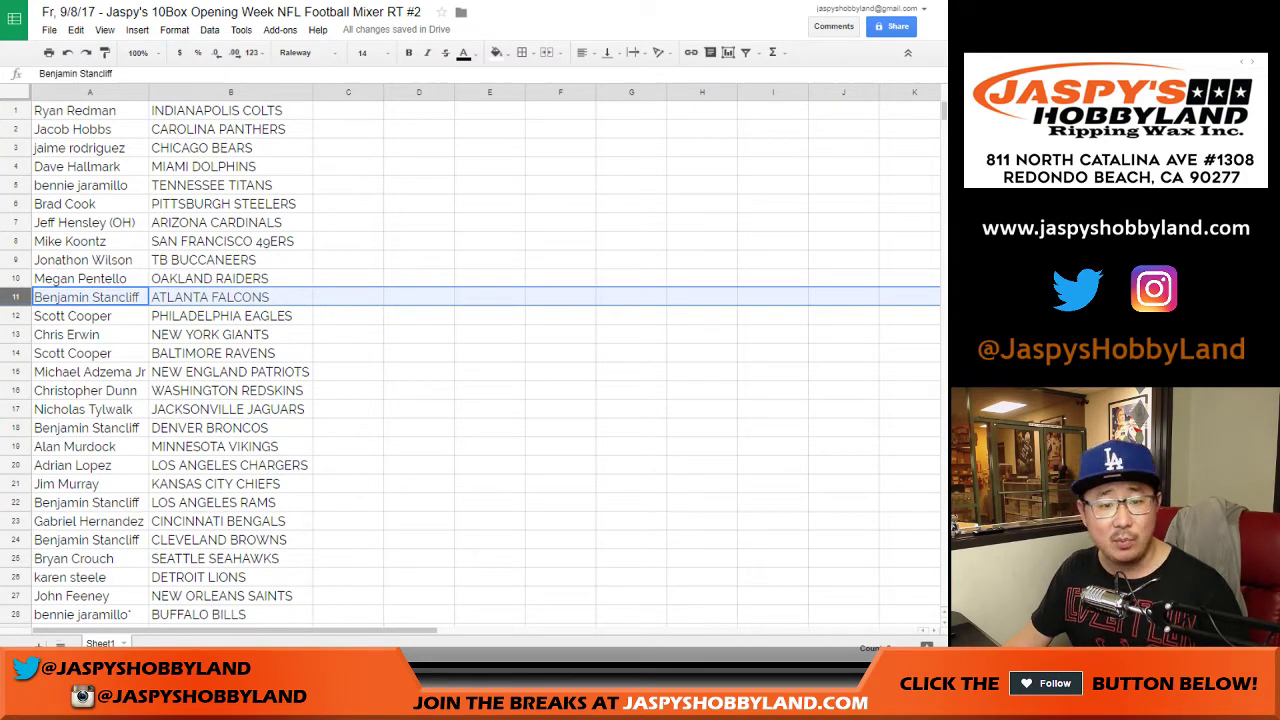
click(16, 316)
scroll(16, 316, down, 2)
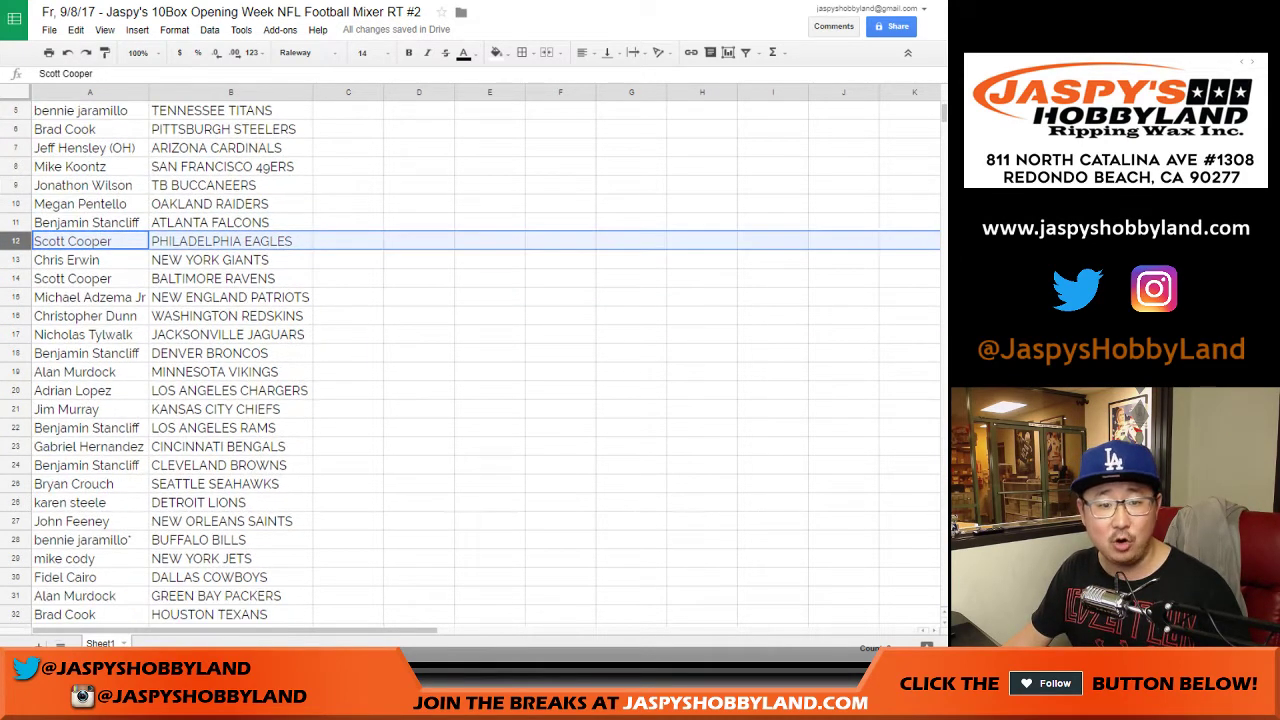
click(16, 260)
scroll(470, 360, down, 1)
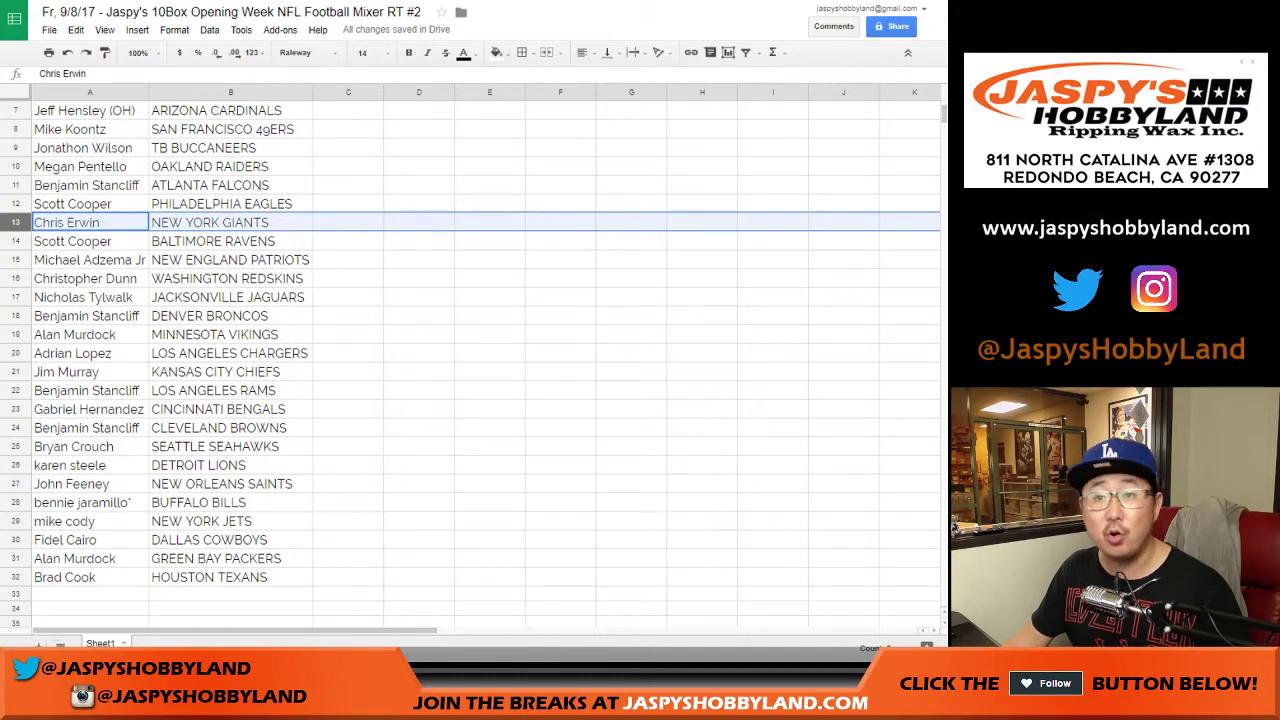
click(16, 241)
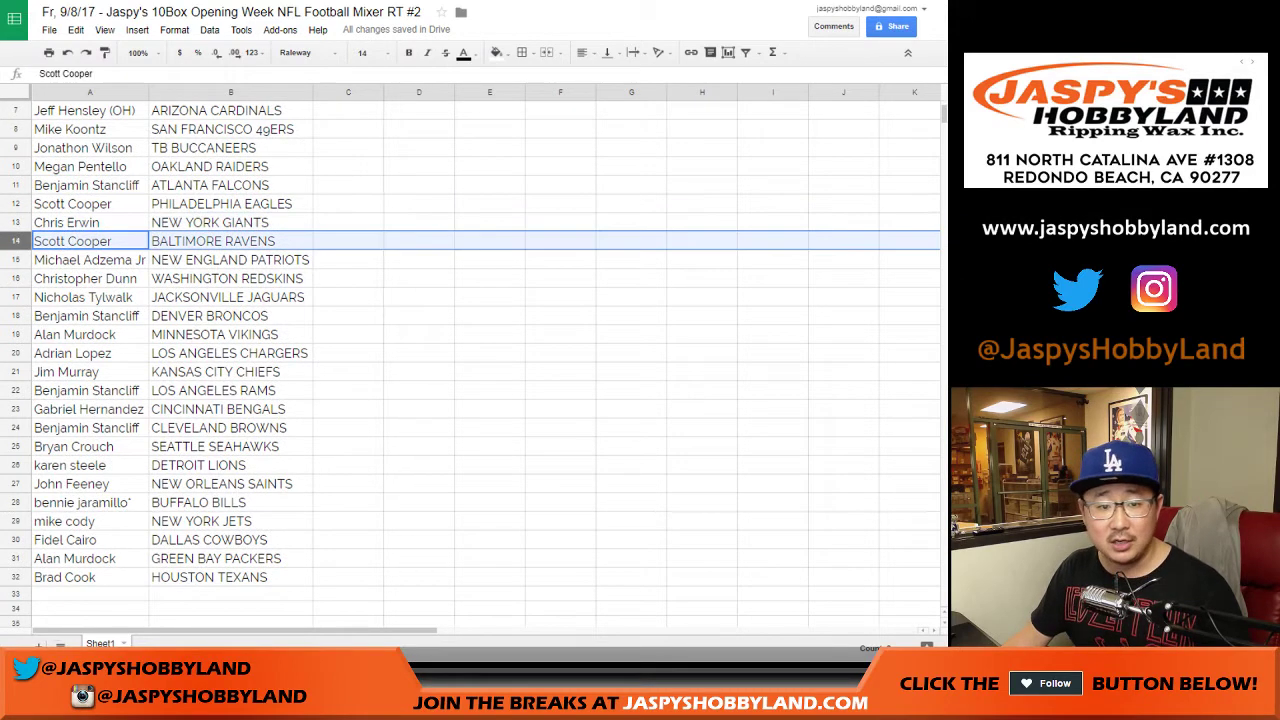
scroll(16, 241, down, 1)
click(15, 224)
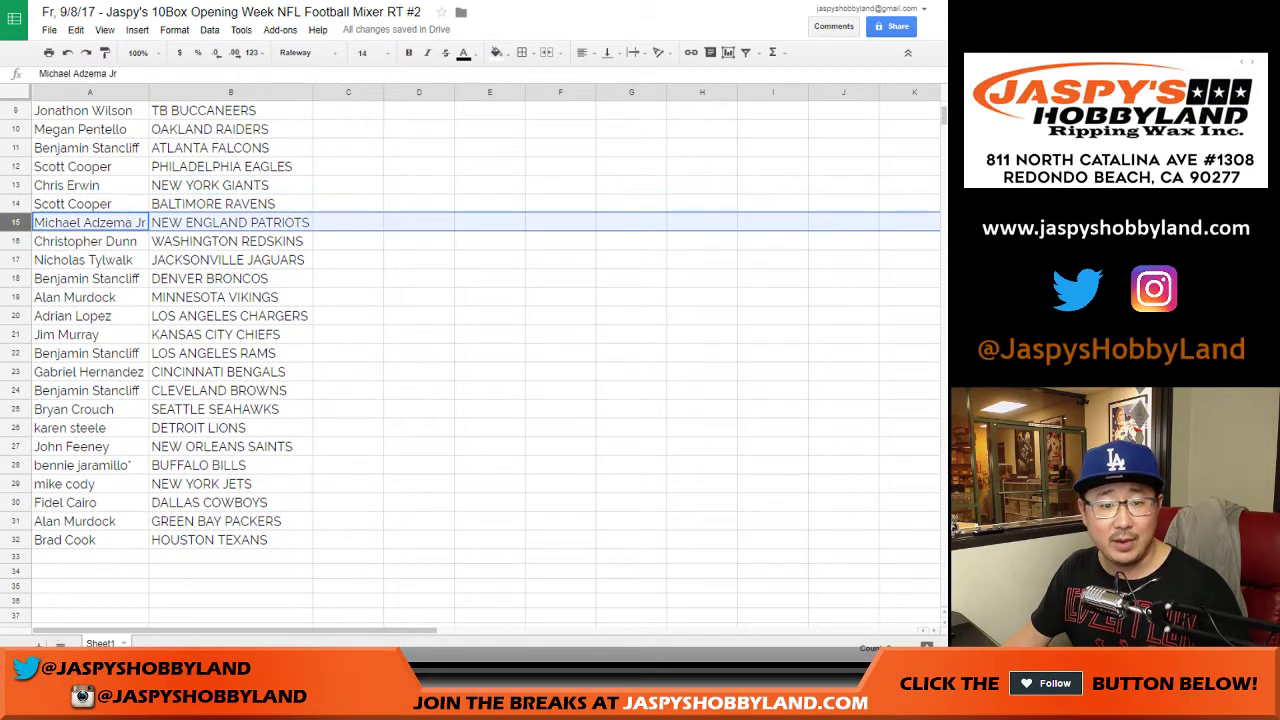
click(15, 241)
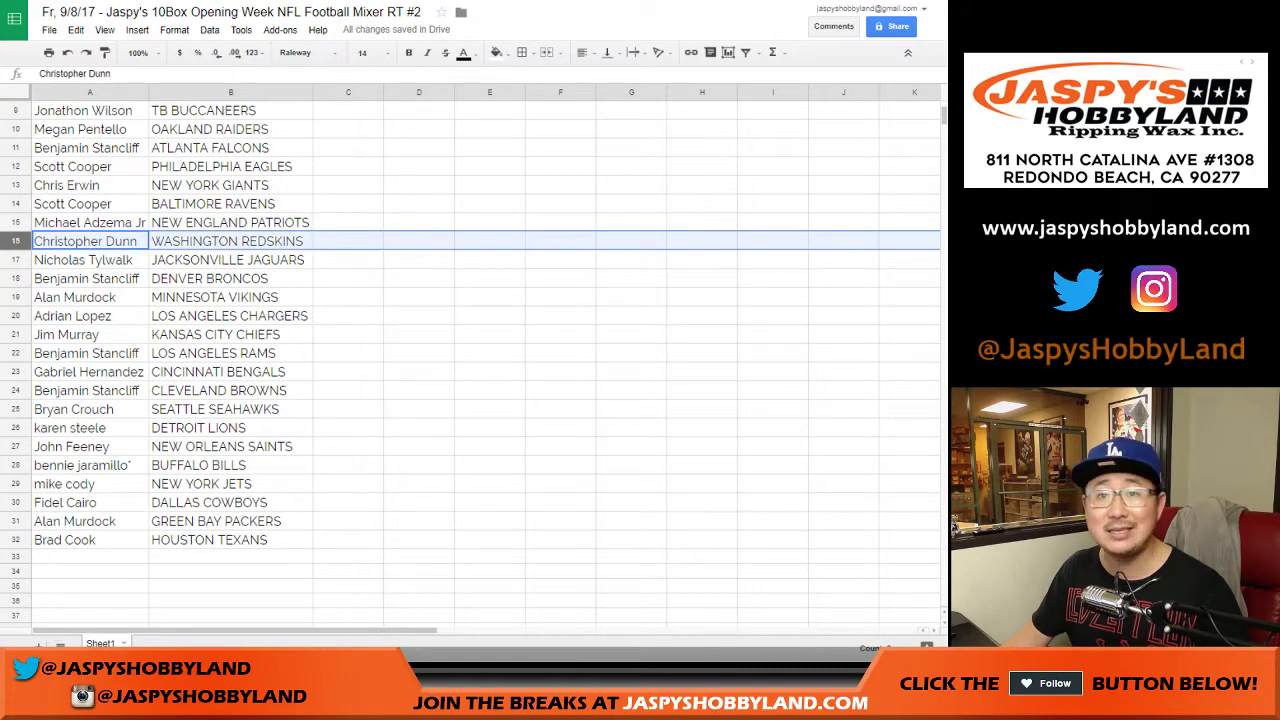
click(15, 260)
scroll(470, 360, down, 1)
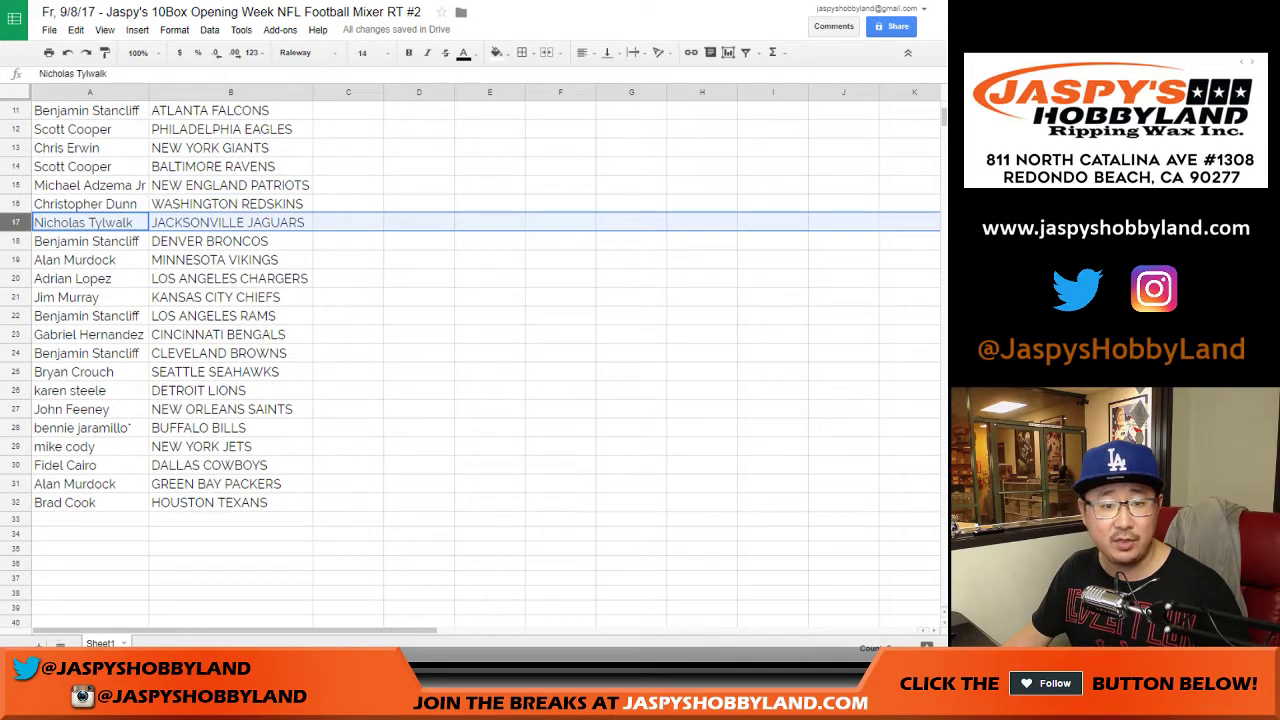
click(15, 241)
click(15, 260)
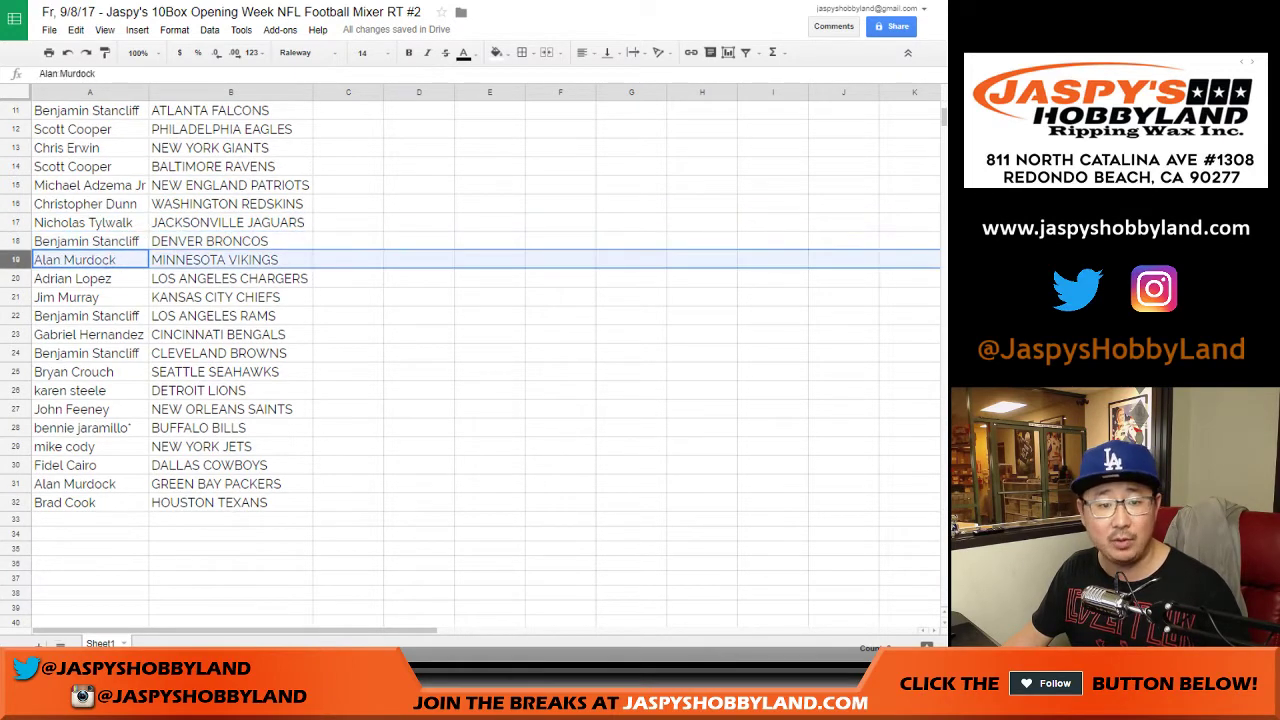
click(15, 279)
click(15, 297)
scroll(470, 360, down, 1)
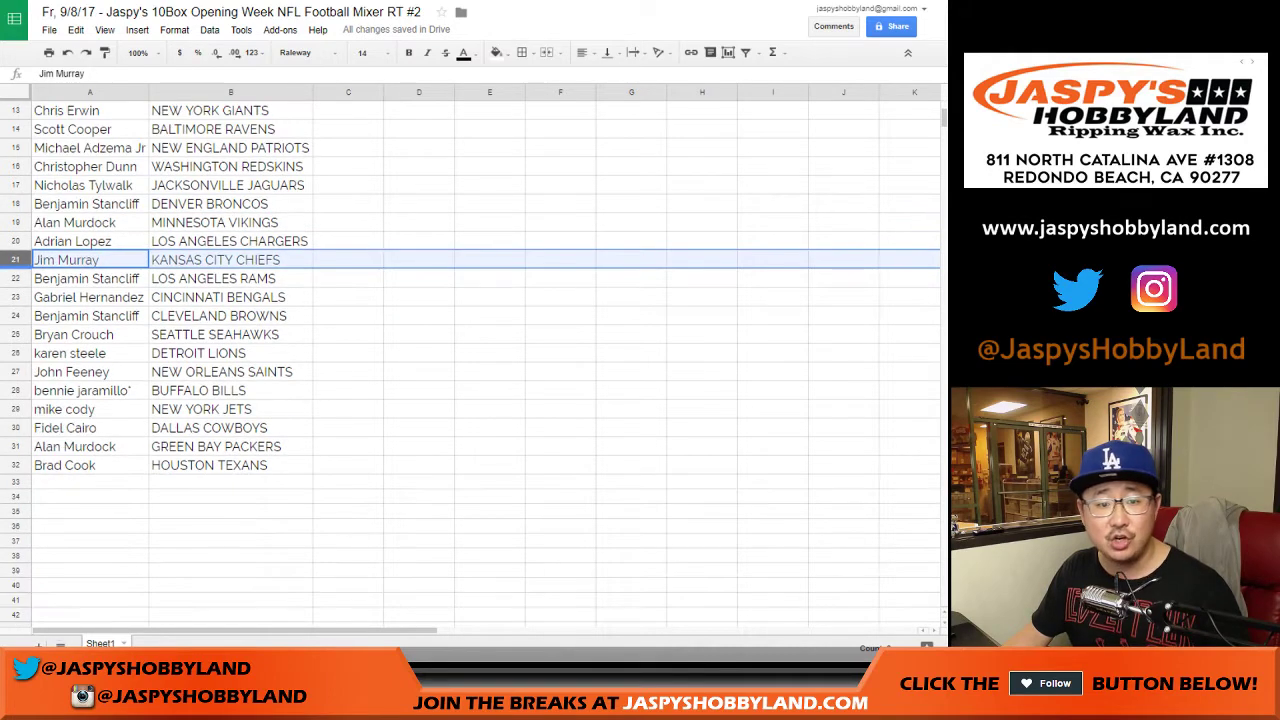
click(15, 279)
click(15, 297)
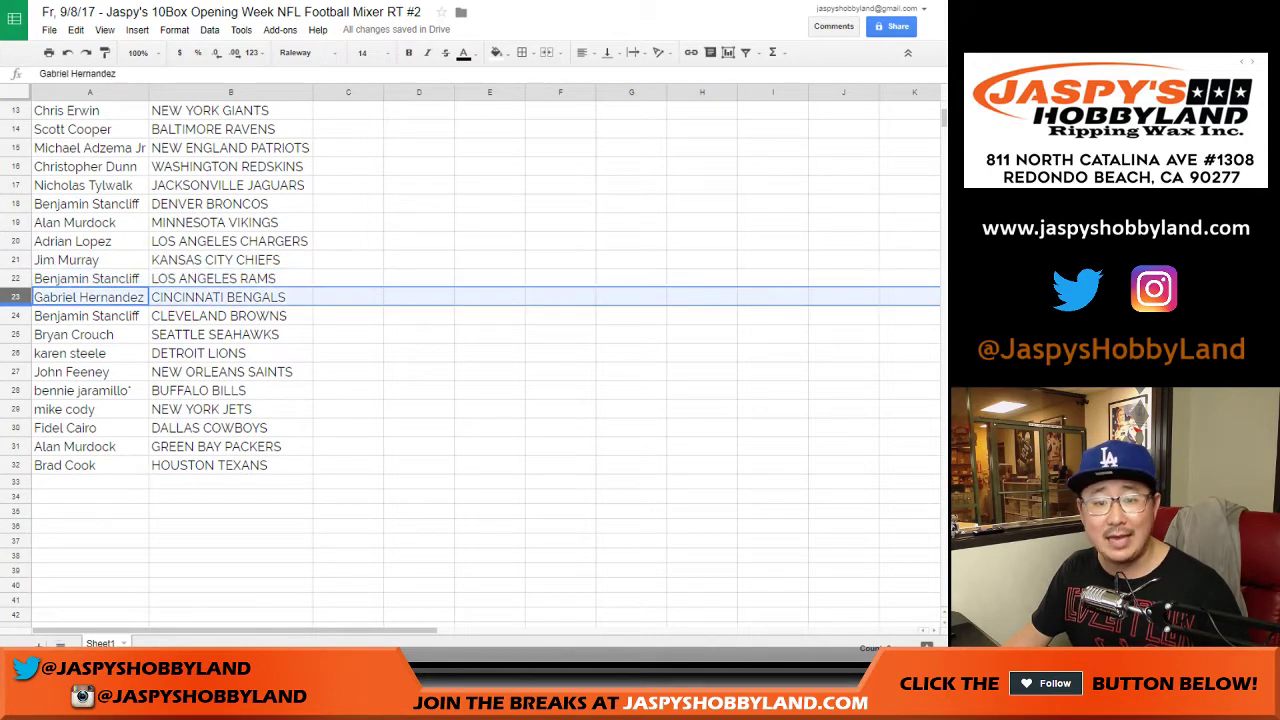
click(15, 316)
click(15, 334)
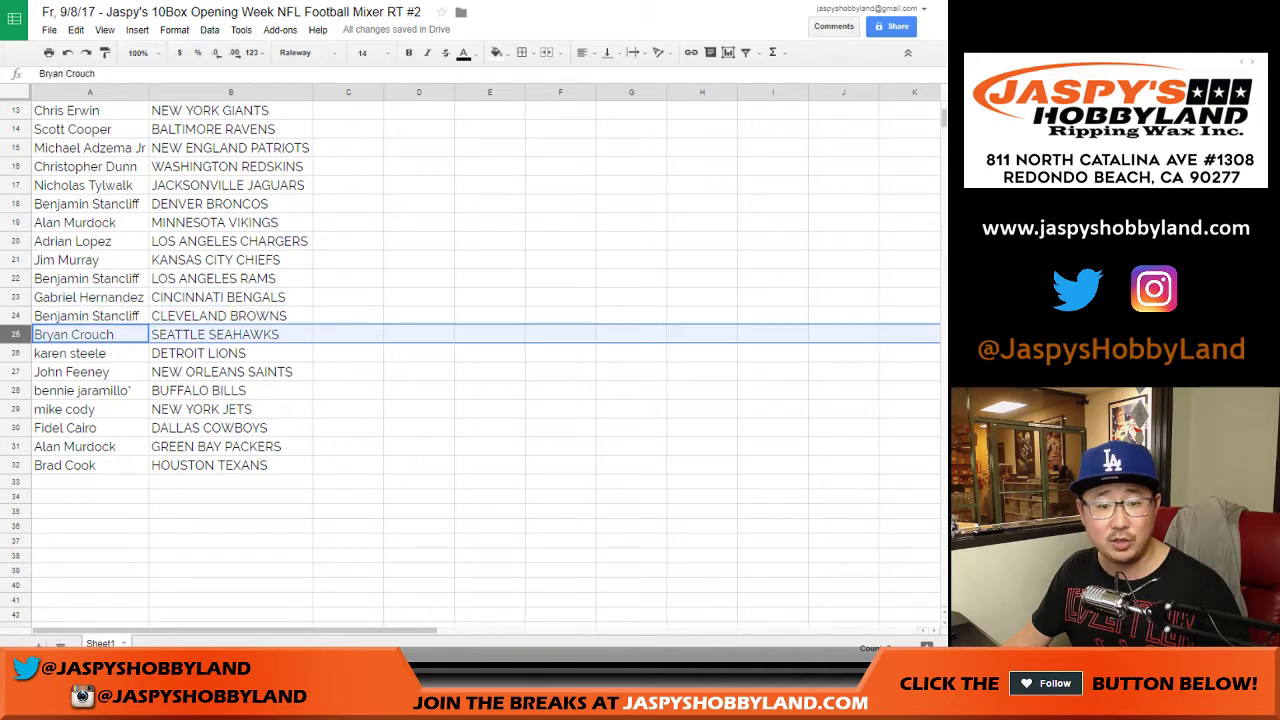
scroll(470, 360, down, 1)
click(15, 316)
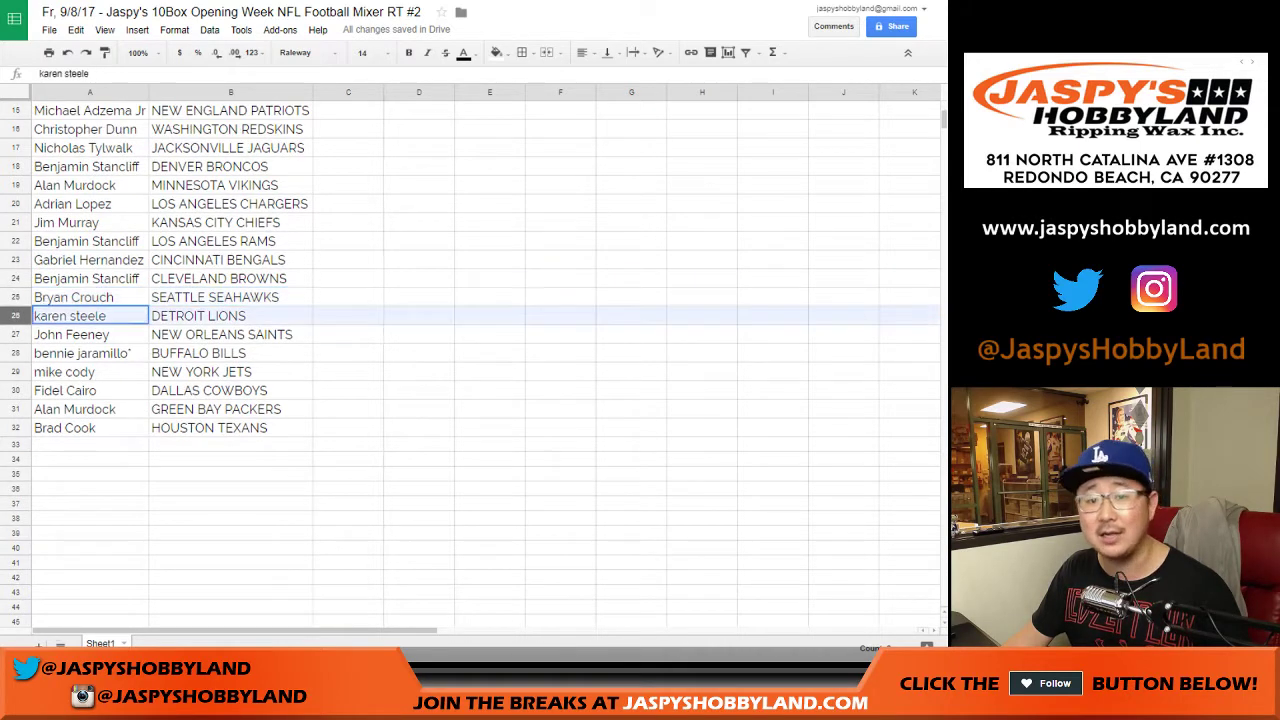
click(15, 334)
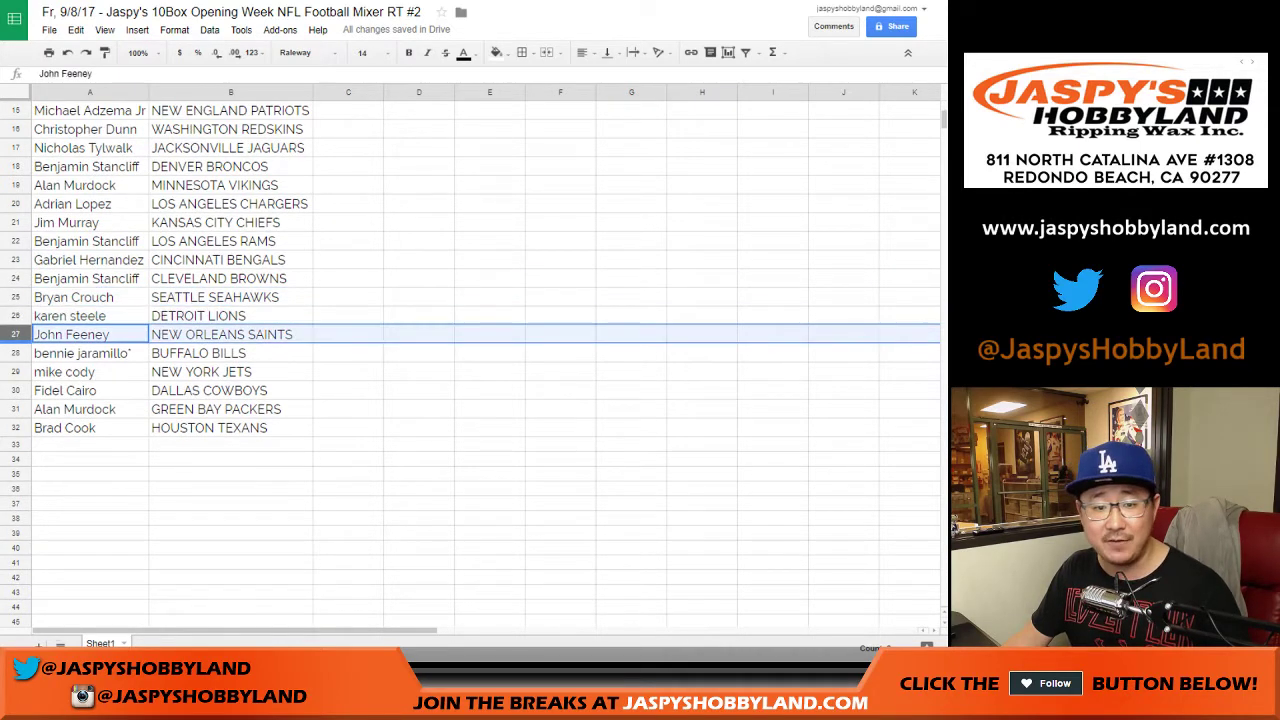
click(15, 353)
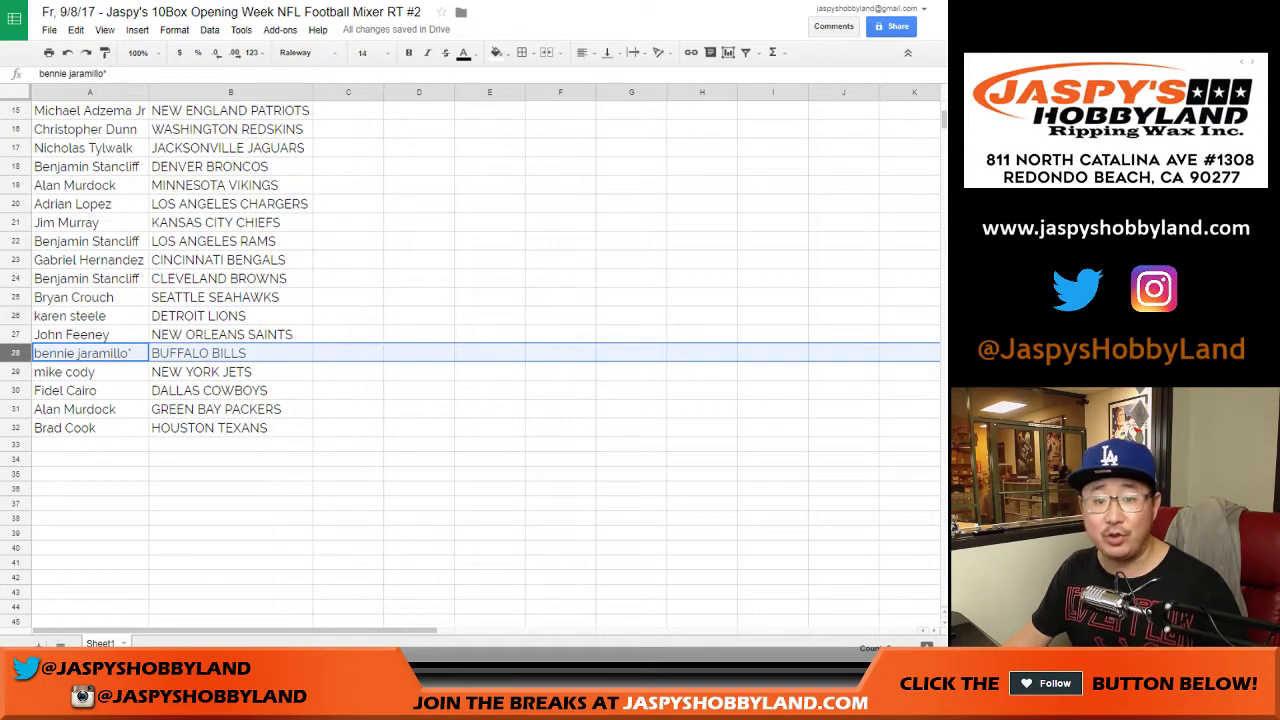
click(15, 372)
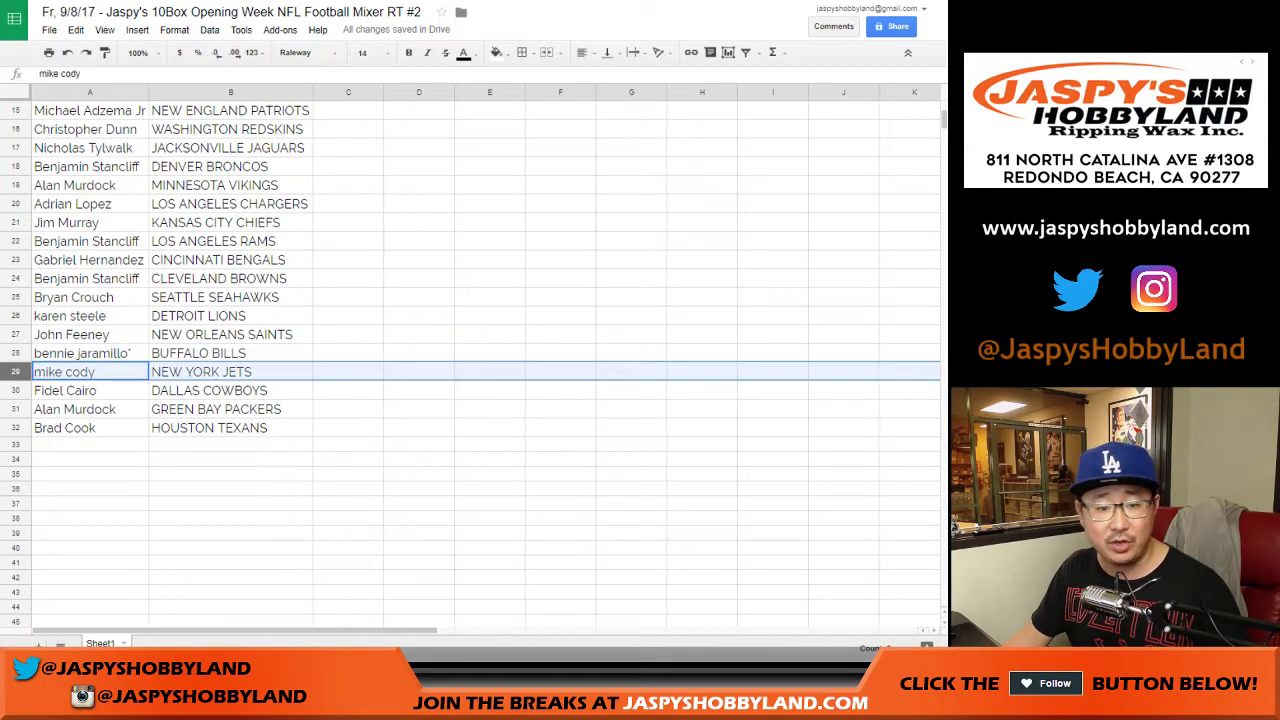
click(15, 391)
click(15, 409)
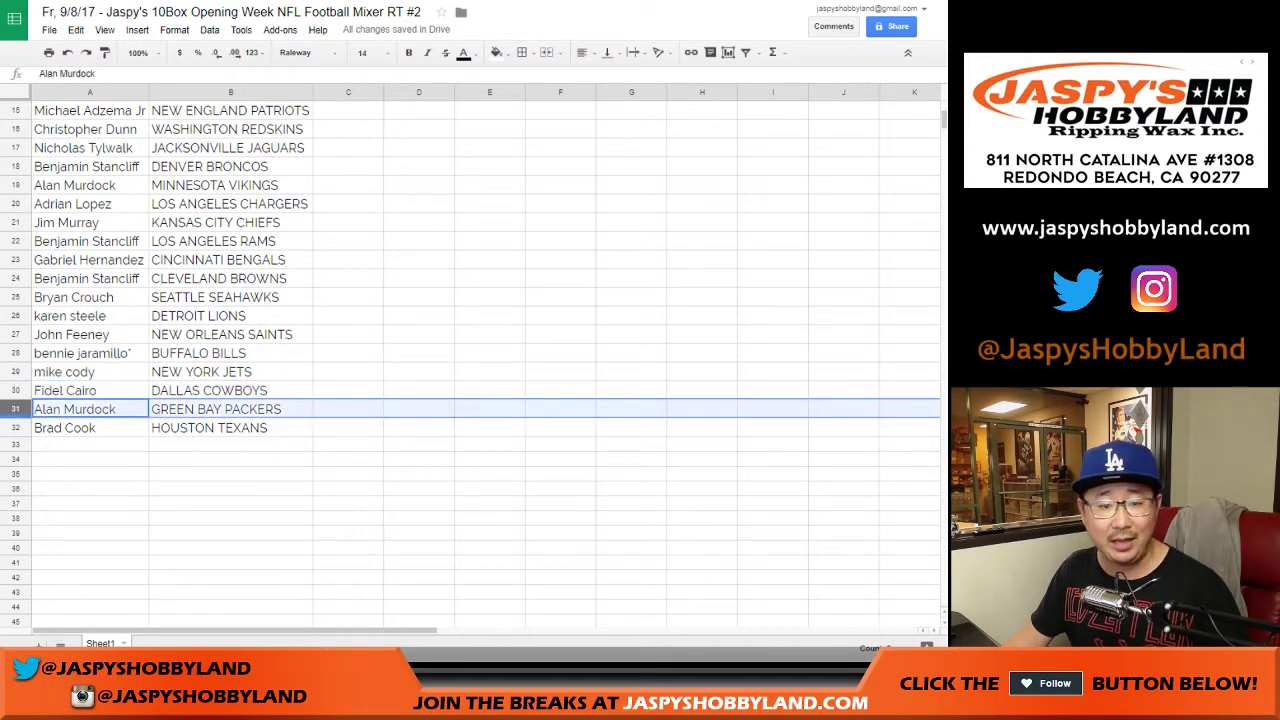
click(15, 428)
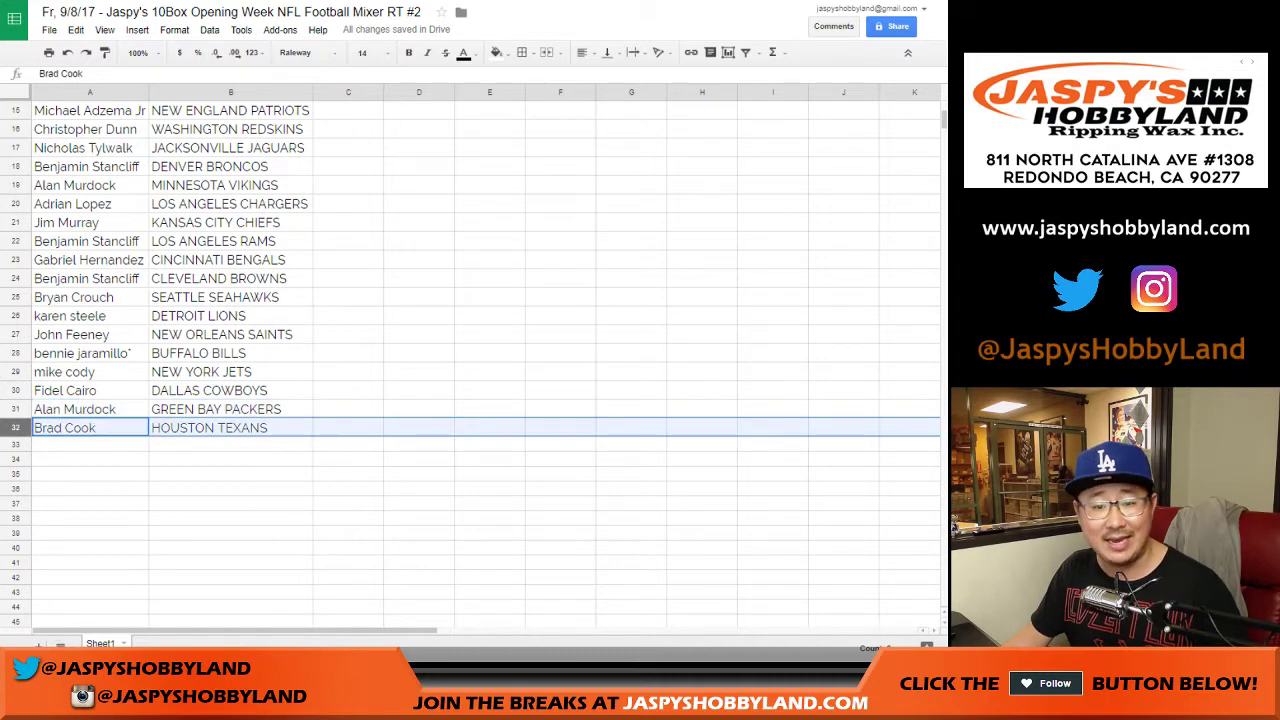
Step: Sort the whole sheet alphabetically by the team names in column B, A to Z
scroll(470, 360, up, 5)
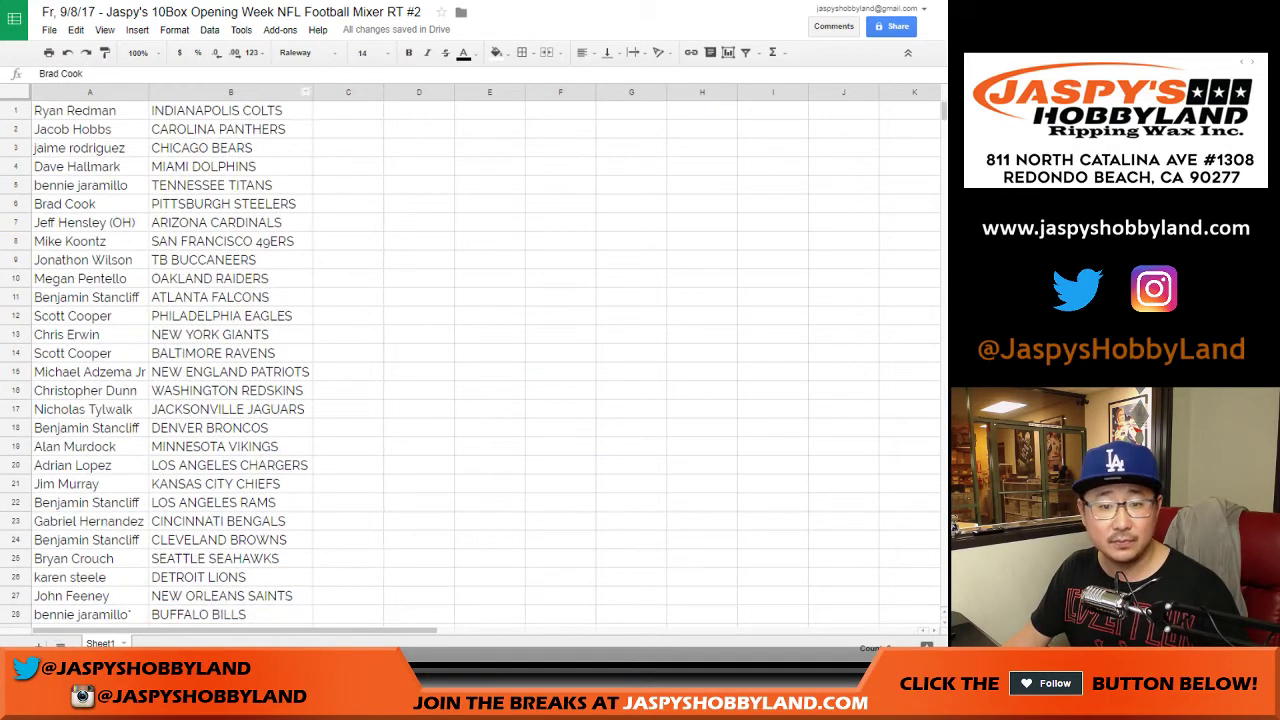
click(231, 92)
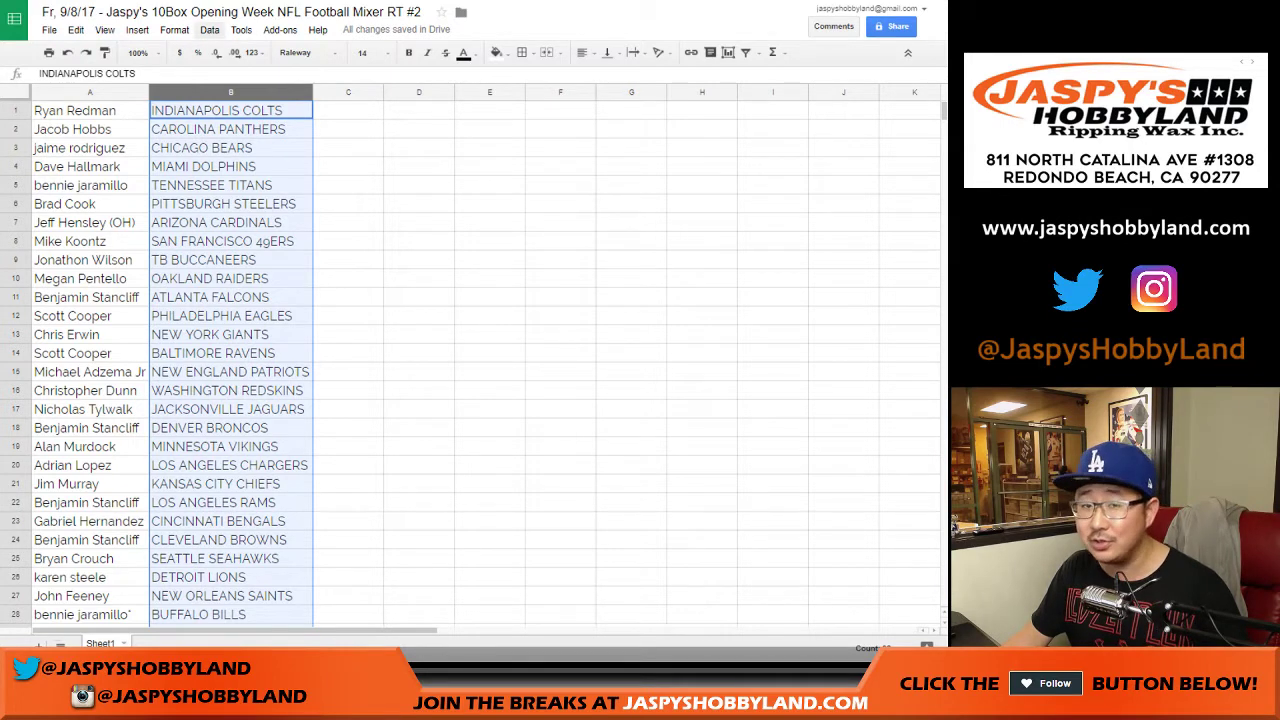
click(209, 29)
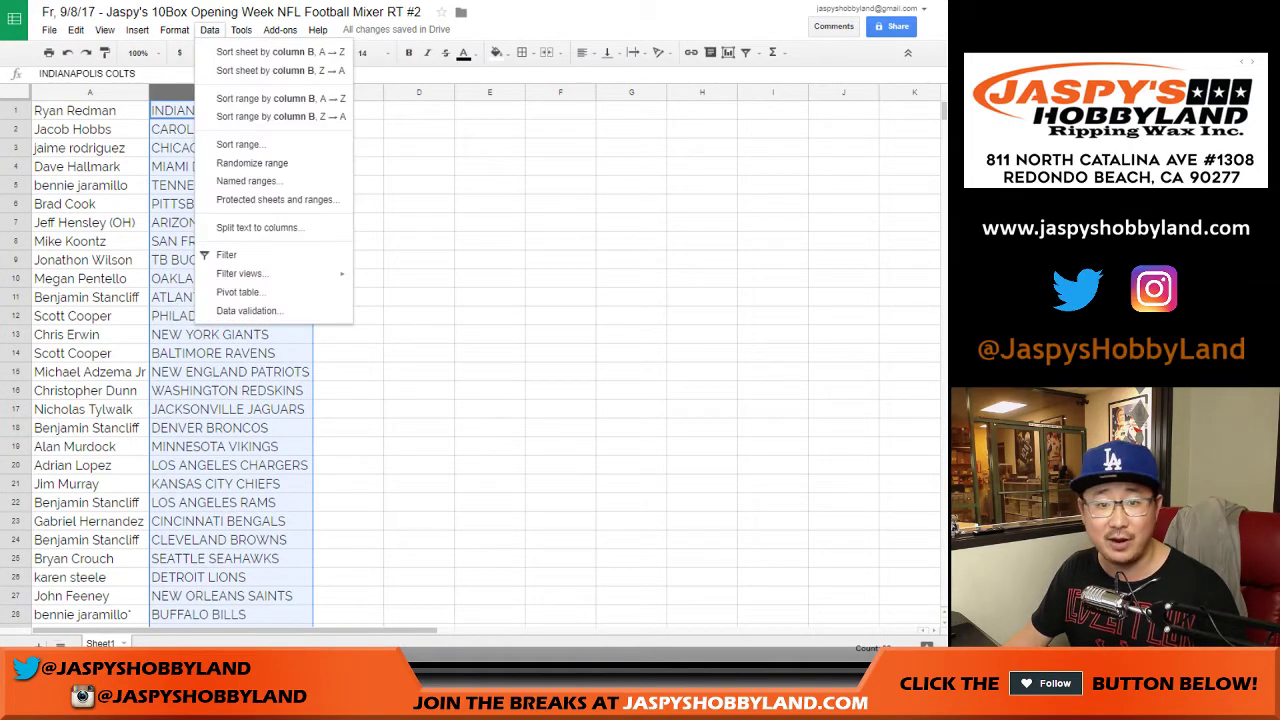
click(320, 49)
Step: Apply all borders to the pairings in A1:B32 and centre their text horizontally
click(90, 111)
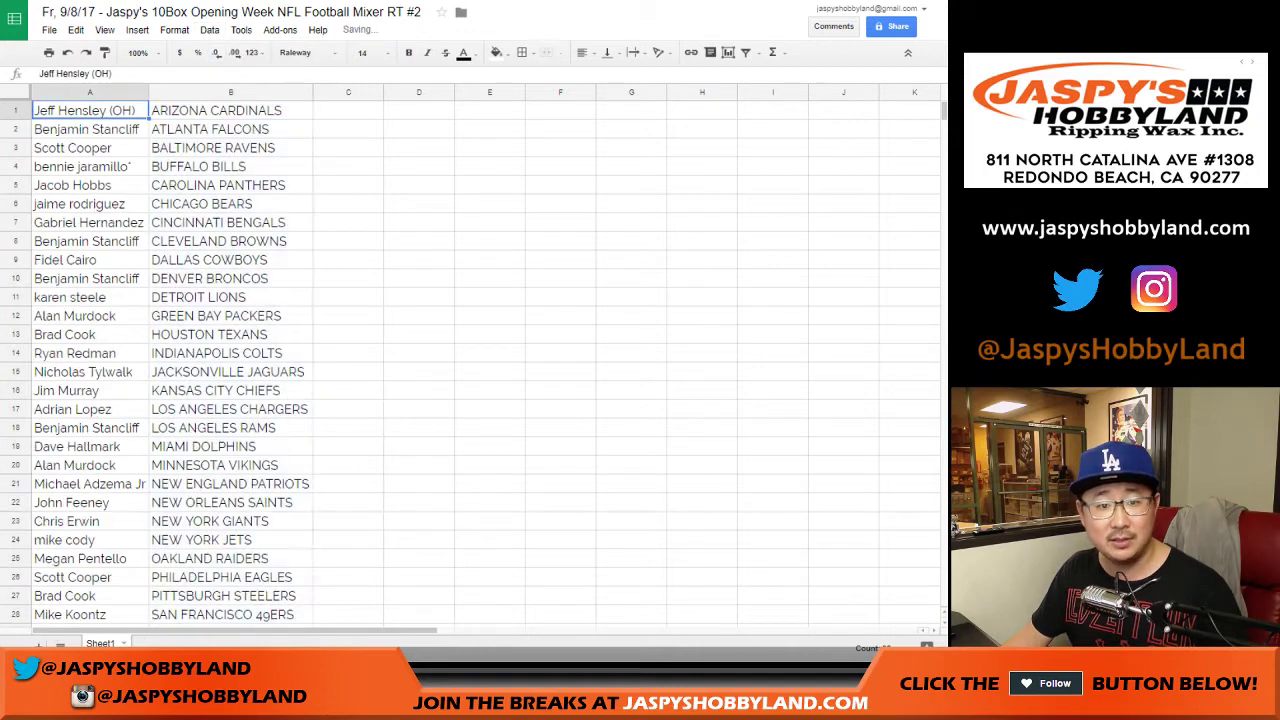
scroll(231, 400, down, 3)
shift+click(231, 503)
scroll(470, 360, up, 5)
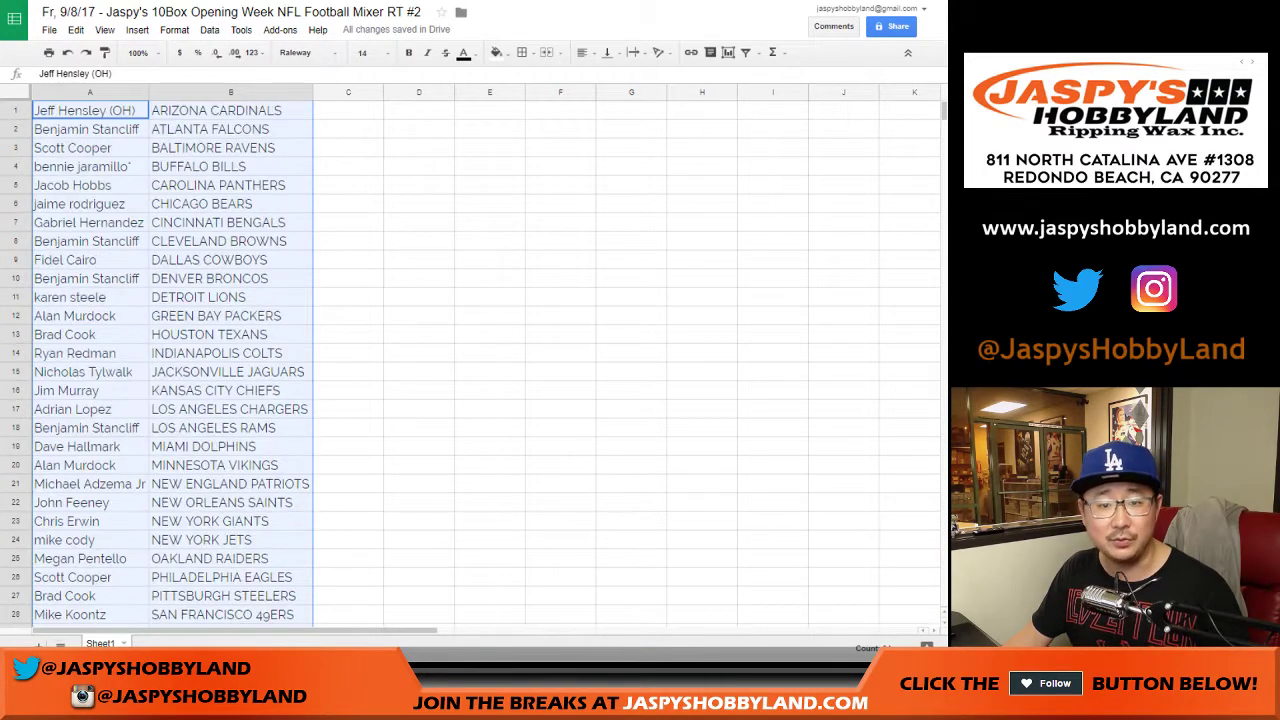
click(521, 52)
click(528, 80)
click(581, 52)
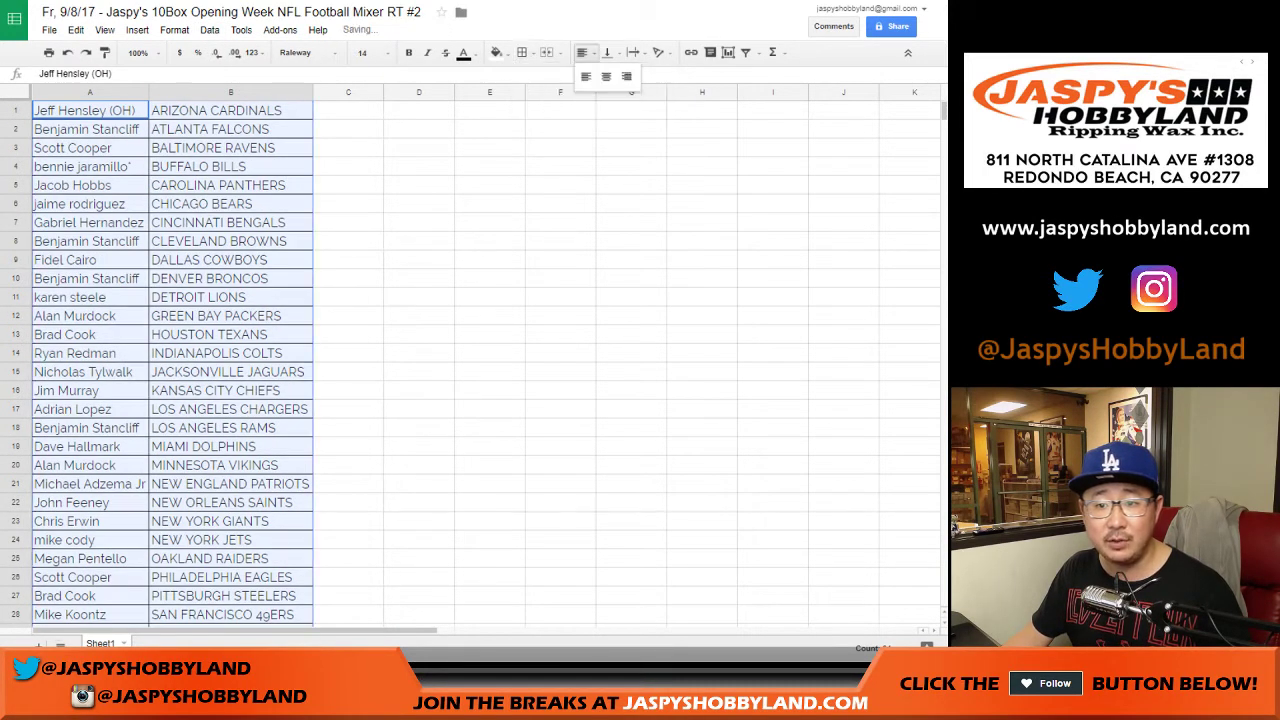
click(608, 76)
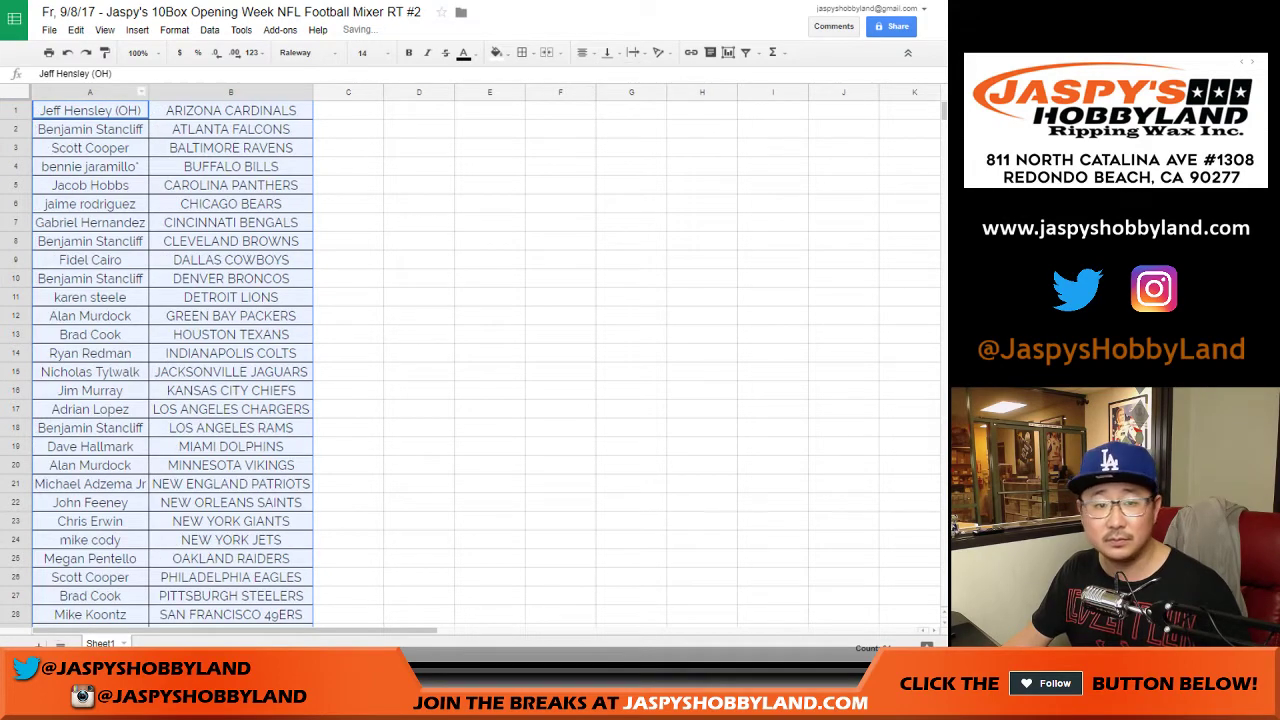
Step: Set the sheet to print in portrait orientation with the workbook title in the header, and proceed to printing
click(48, 52)
click(848, 164)
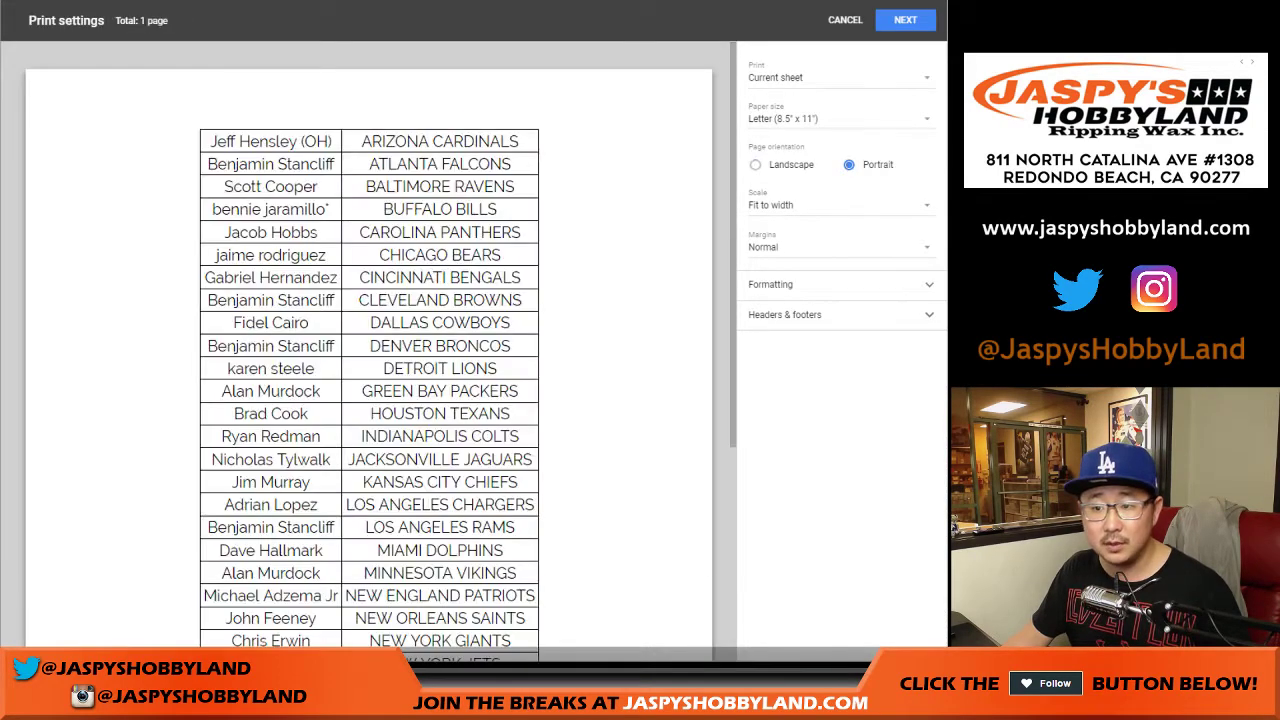
click(785, 314)
click(754, 359)
click(905, 20)
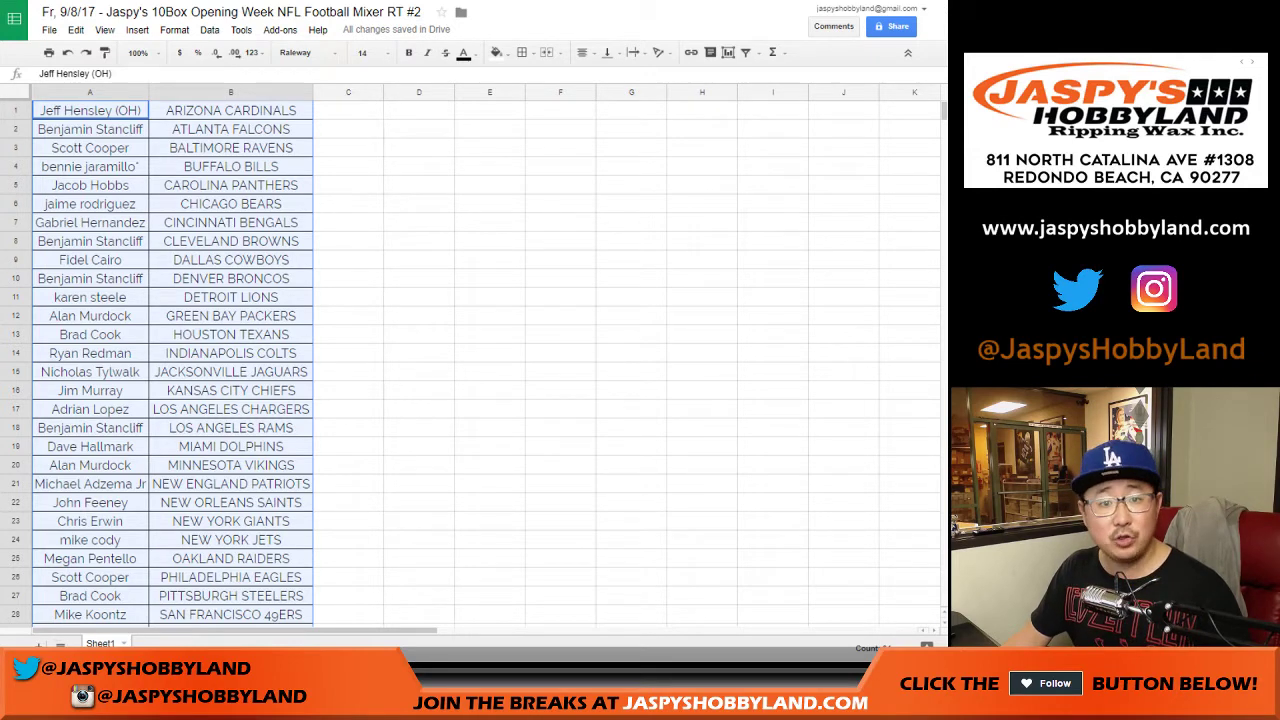
Step: Print one copy of the current pairings sheet in portrait orientation on the Samsung M2020 Series printer
click(348, 110)
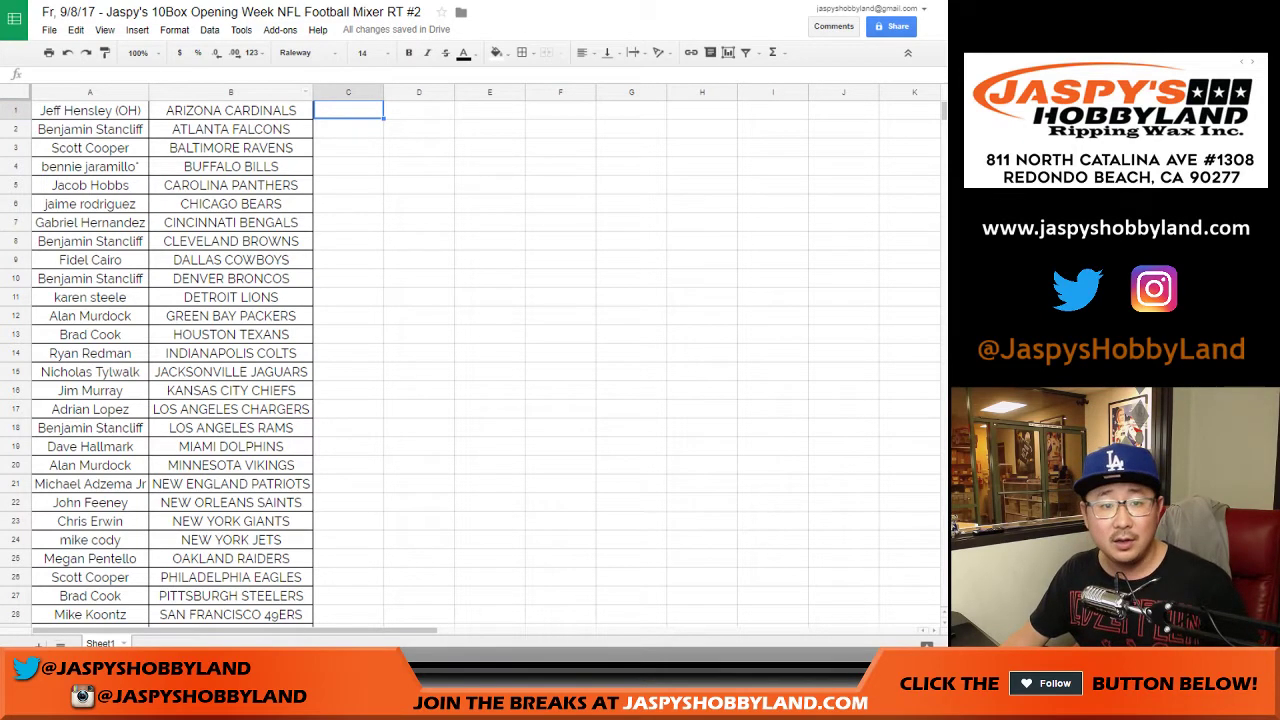
click(49, 52)
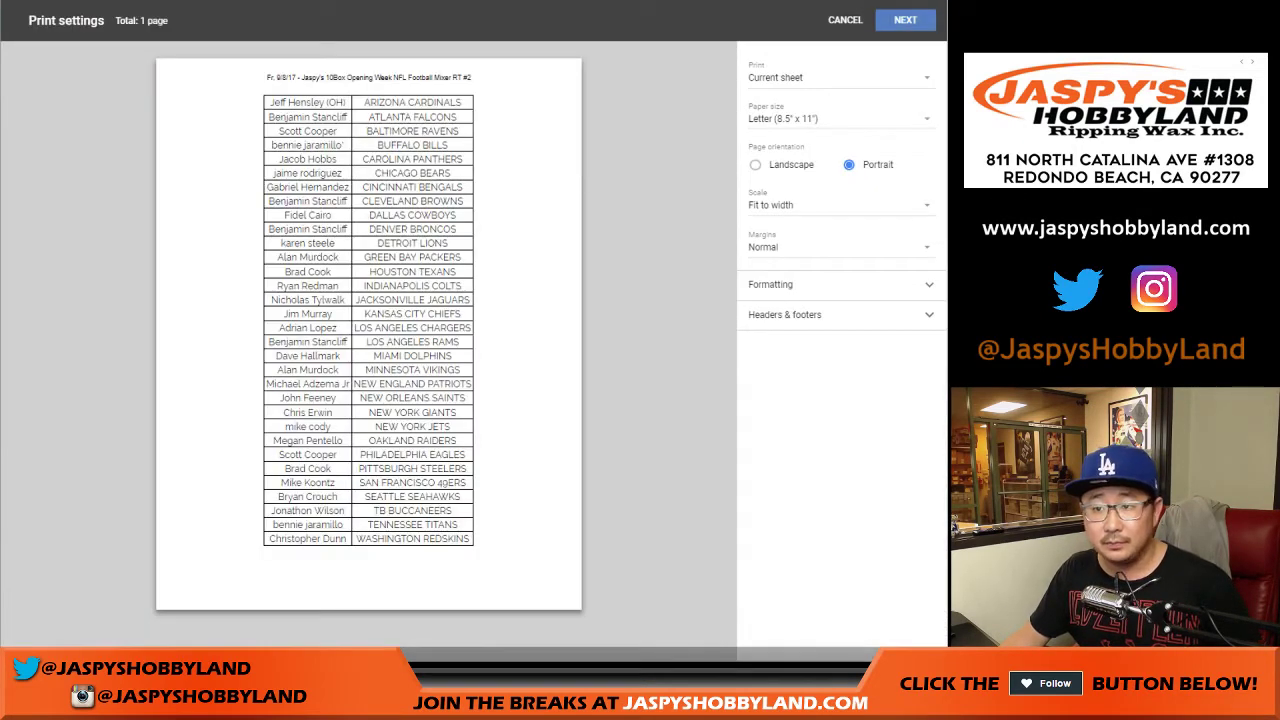
click(905, 20)
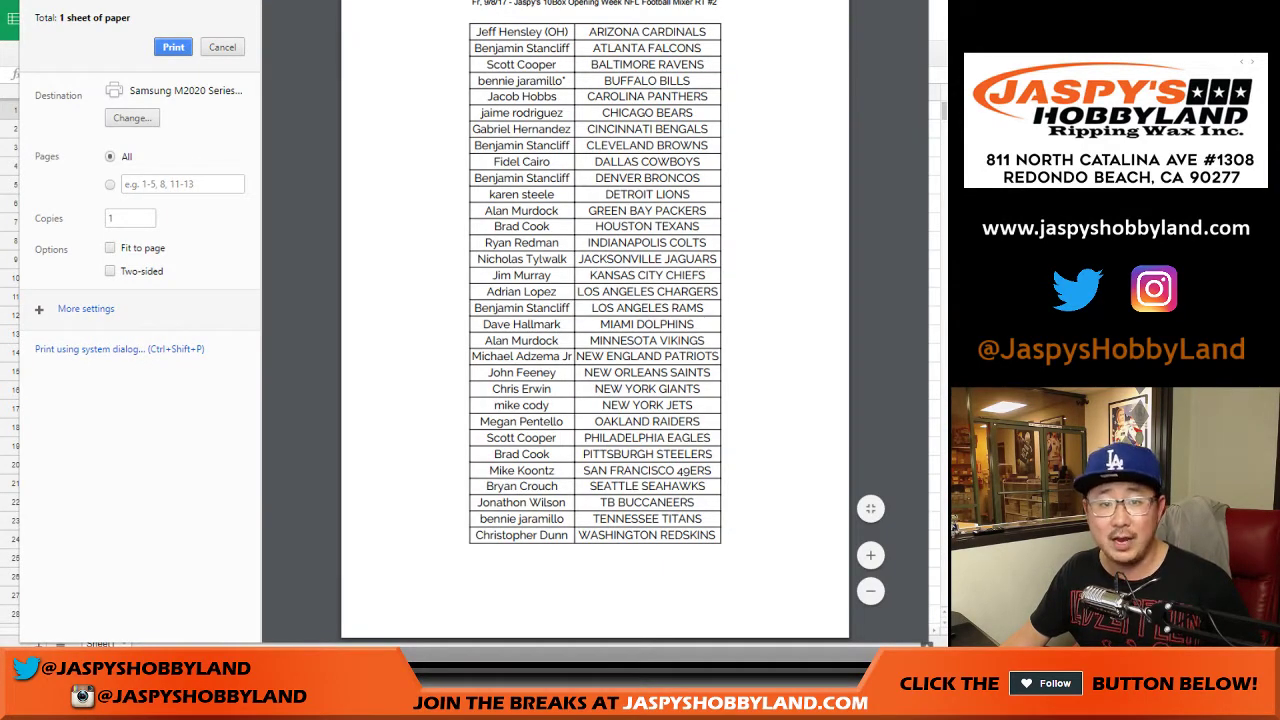
key(Return)
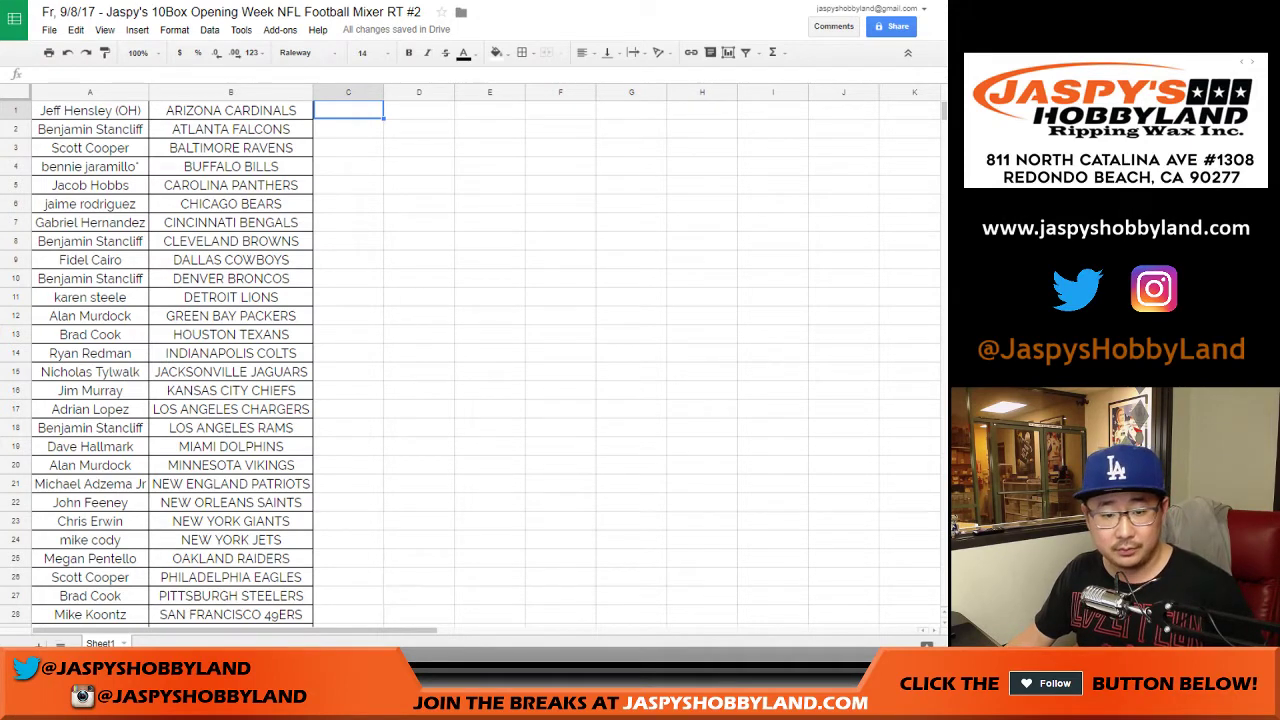
scroll(470, 360, down, 2)
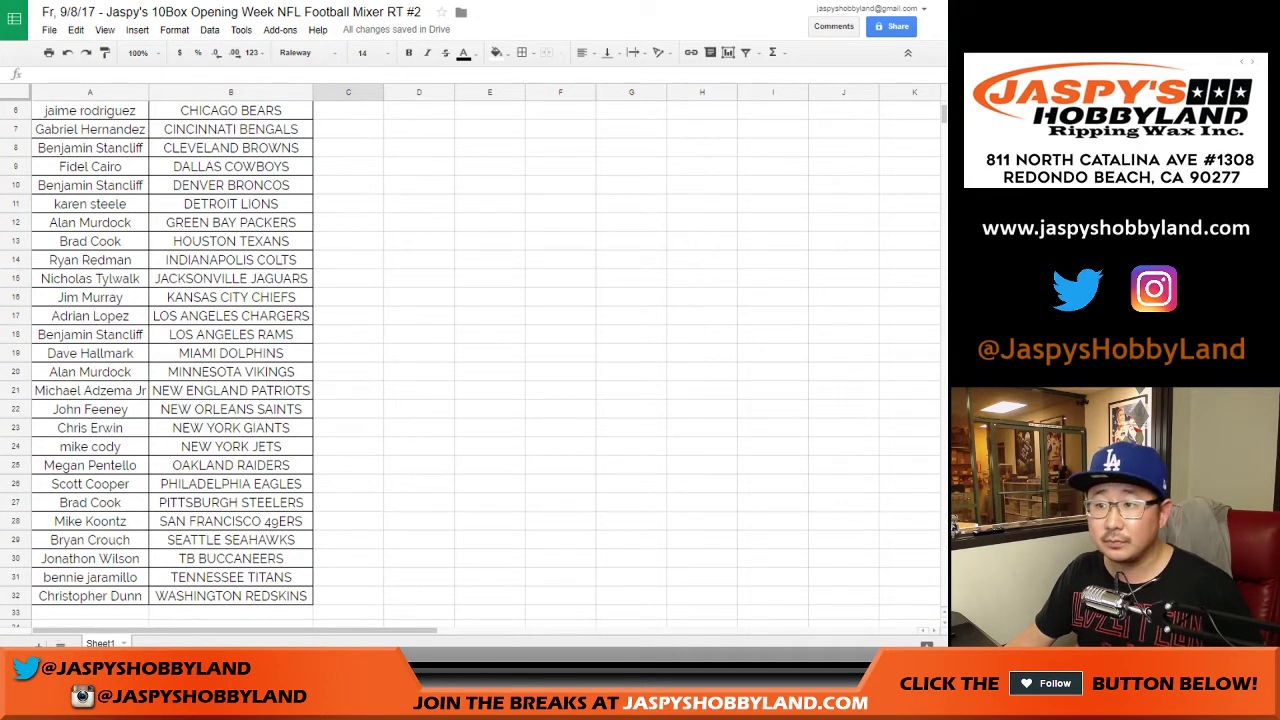
scroll(470, 360, up, 2)
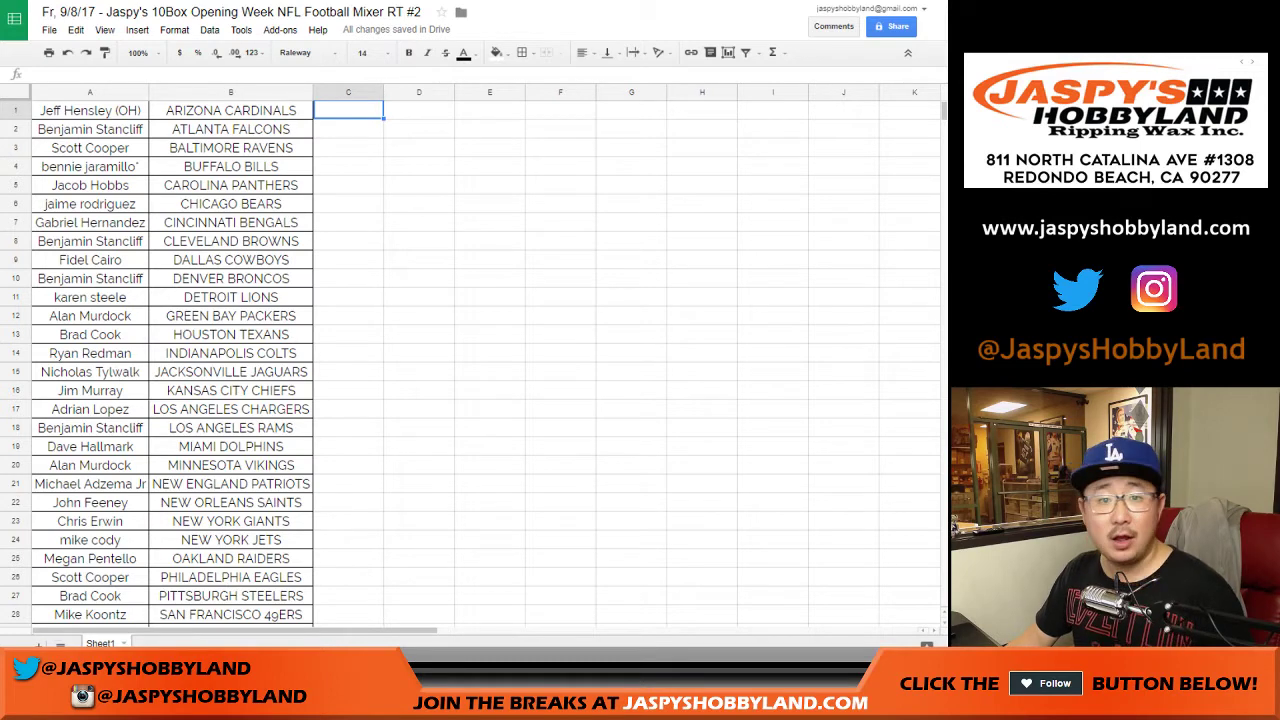
Step: Switch to the Opening Week Football Mixer #2 product page and go through its list of included boxes, highlighting individual entries
key(ctrl+Tab)
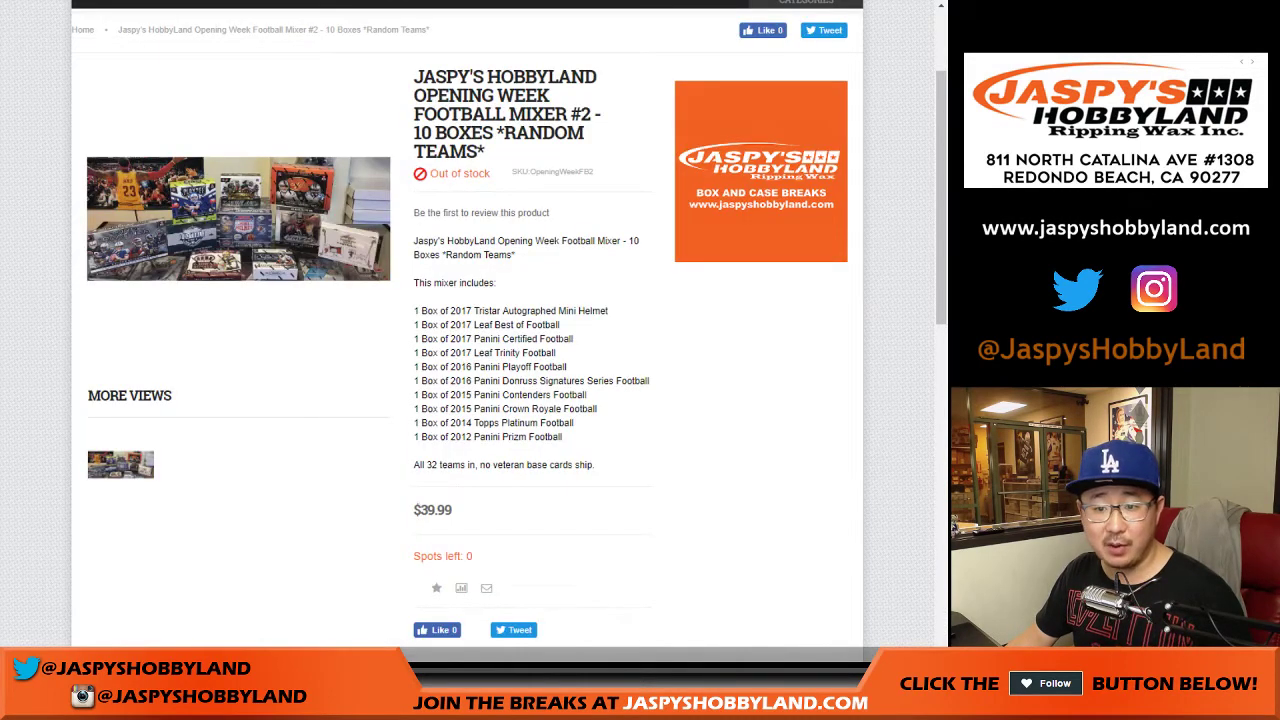
drag(474, 311, 591, 311)
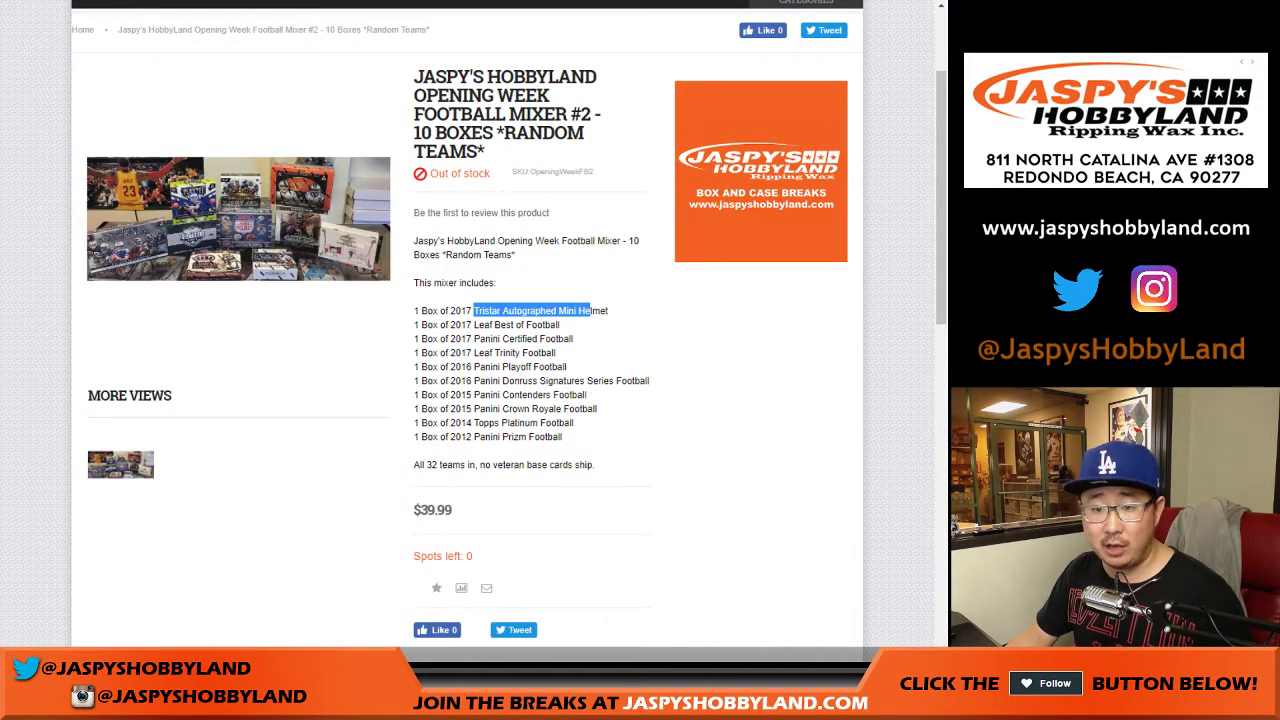
drag(473, 324, 573, 339)
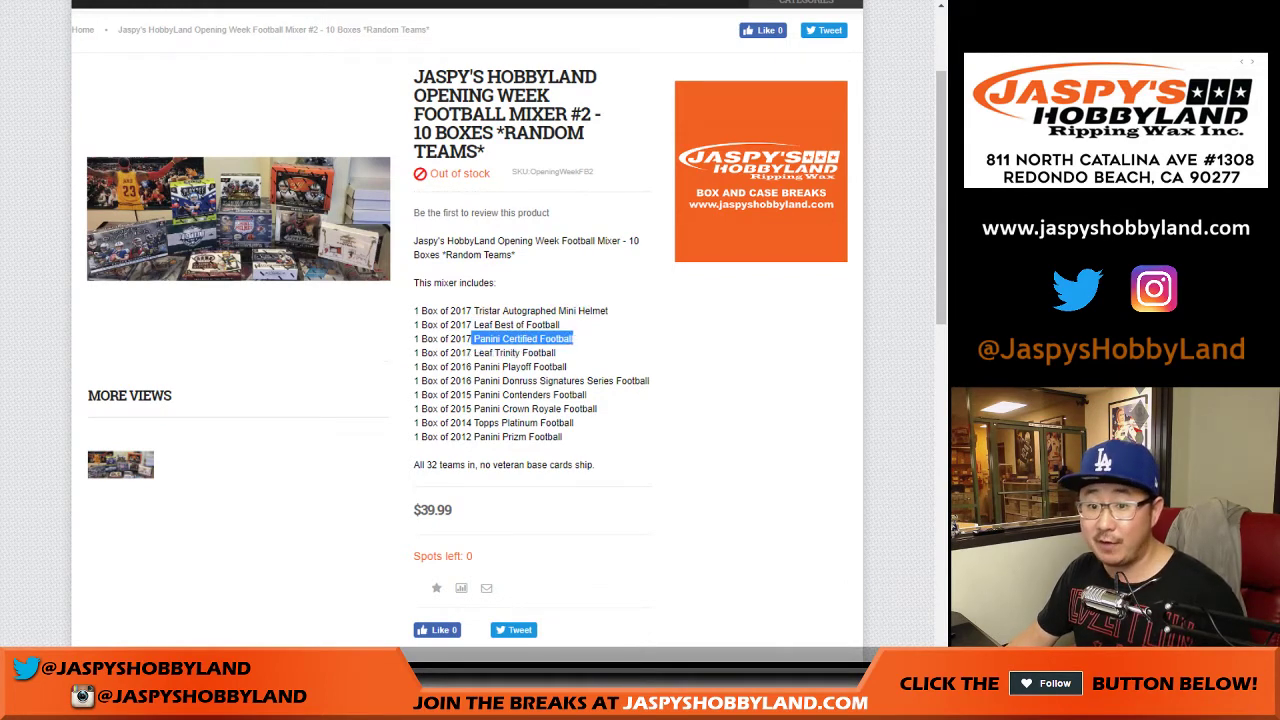
drag(466, 352, 549, 418)
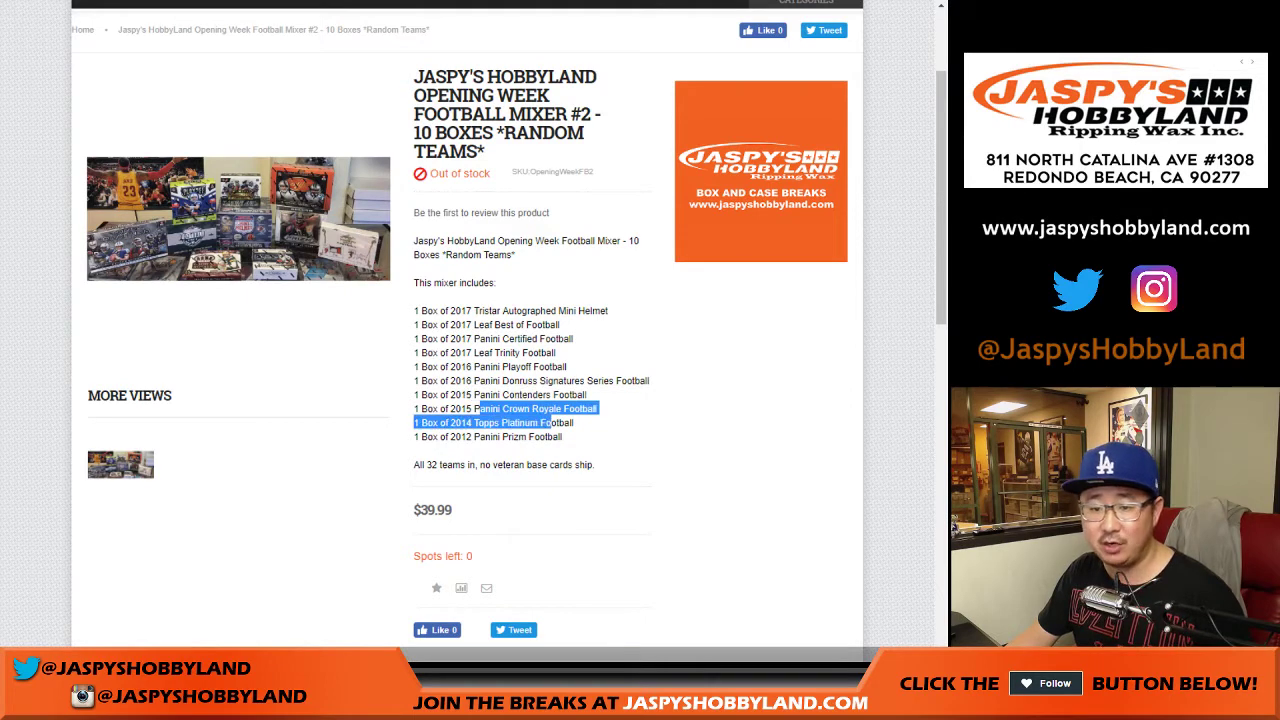
click(476, 423)
drag(465, 423, 546, 423)
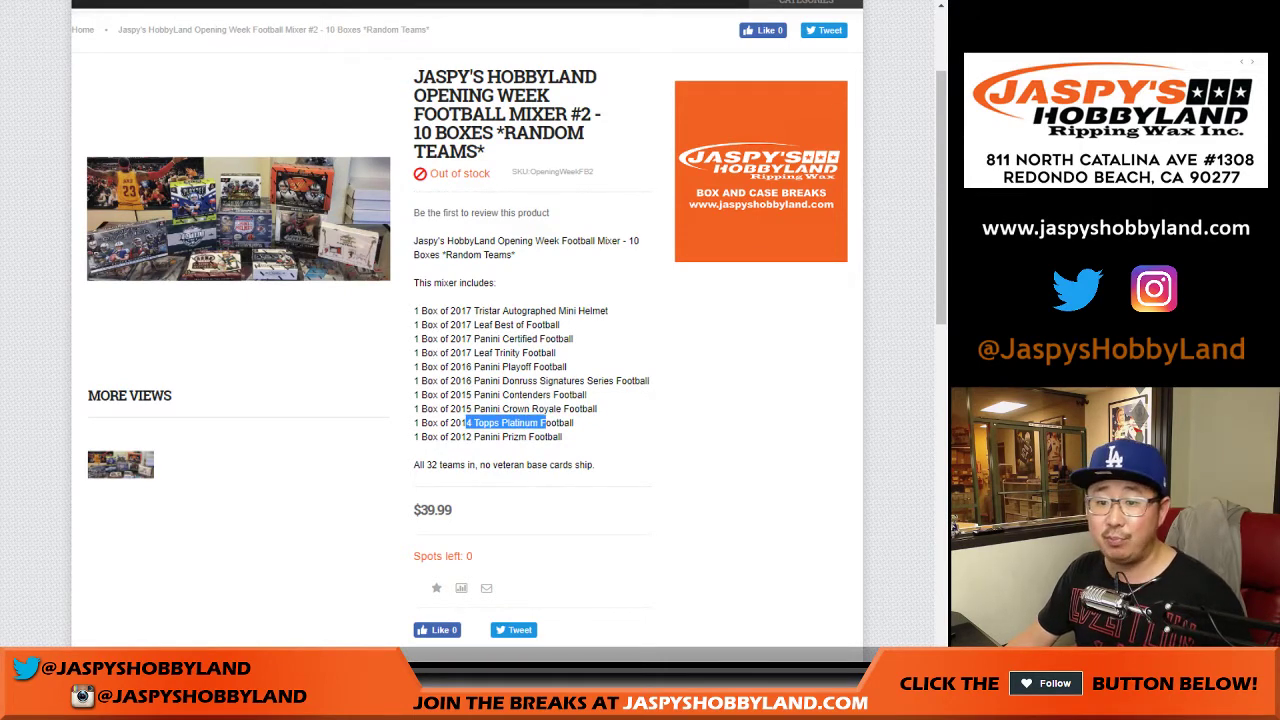
click(546, 424)
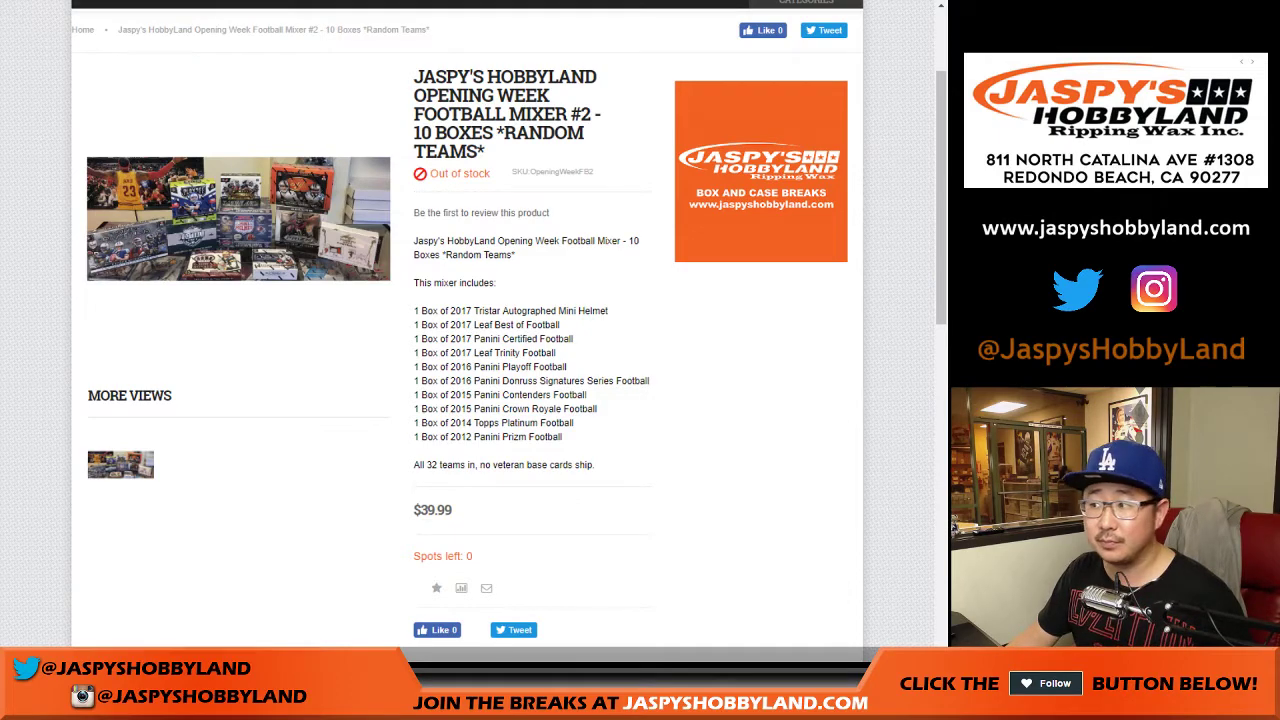
Step: Return to the pairings spreadsheet and look over the full participant and team list down to row 32
key(ctrl+Tab)
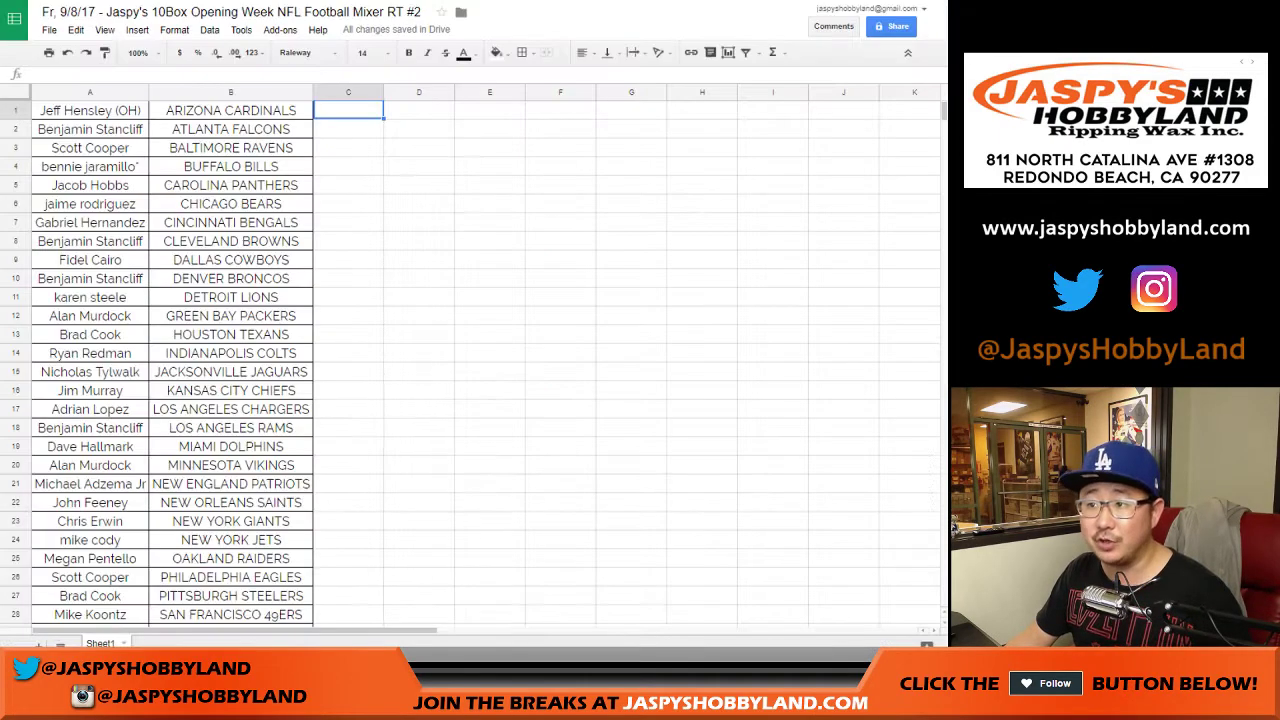
scroll(470, 360, down, 3)
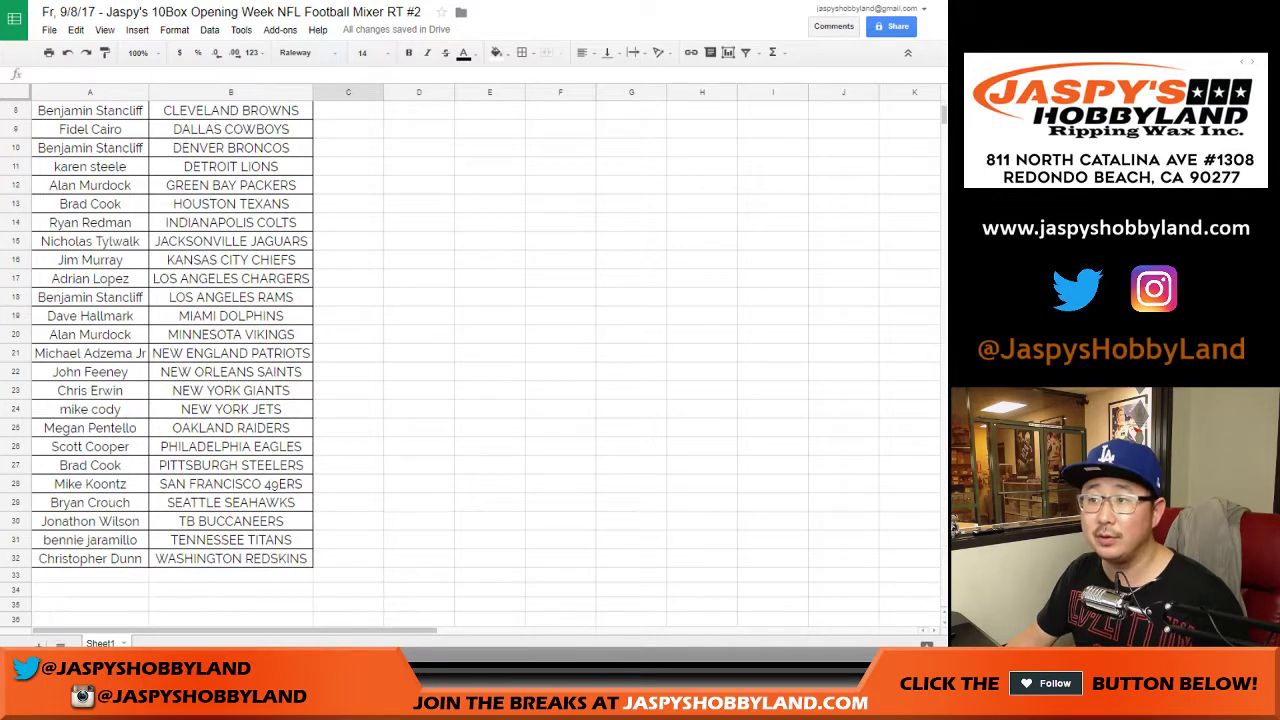
scroll(470, 360, up, 3)
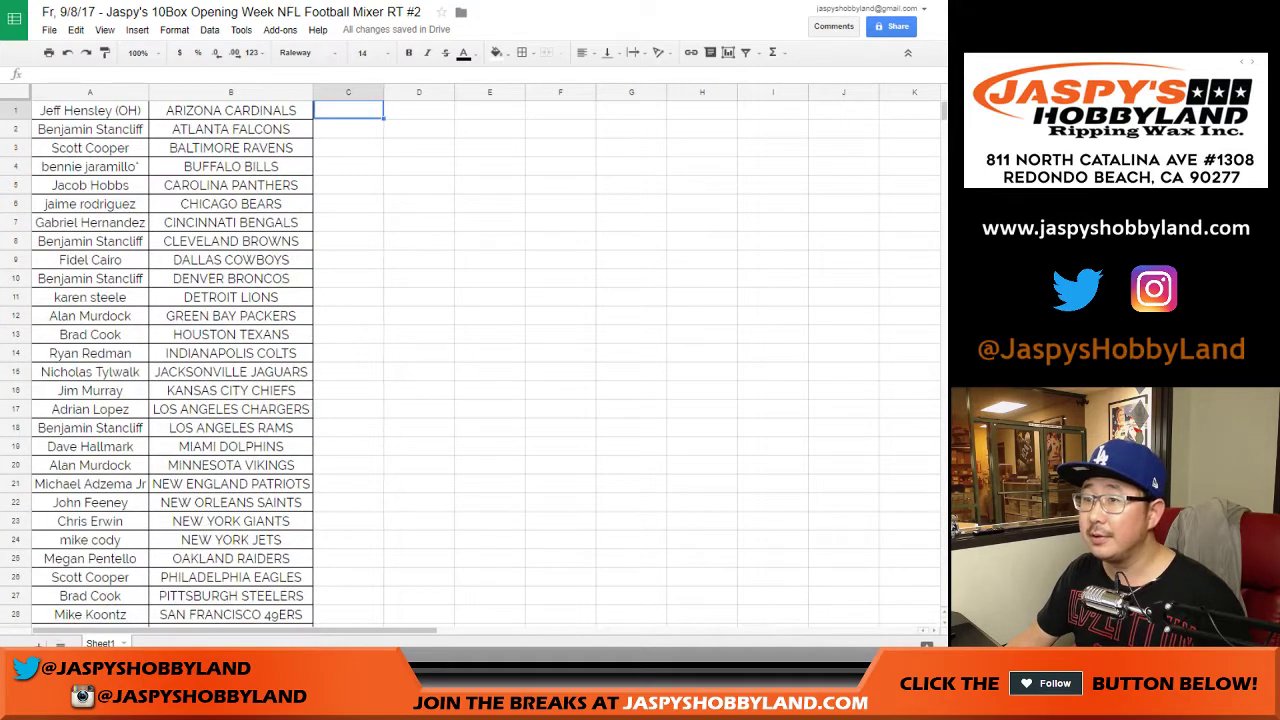